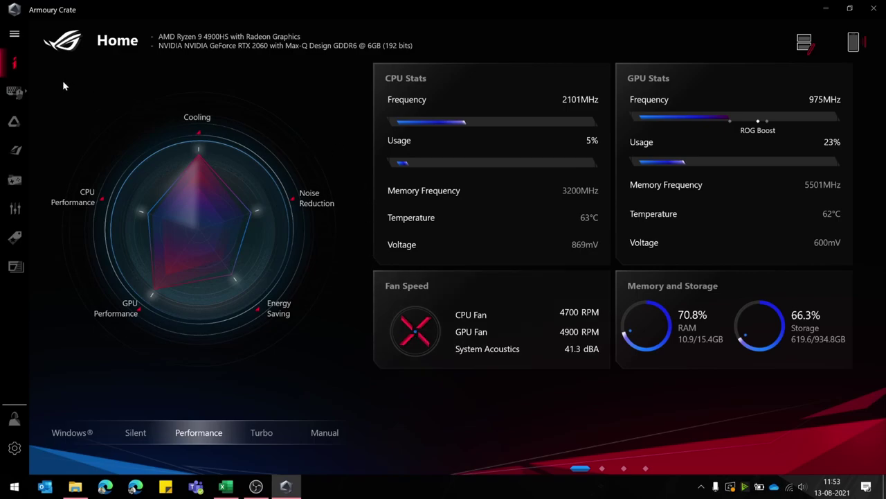
left_click(14, 91)
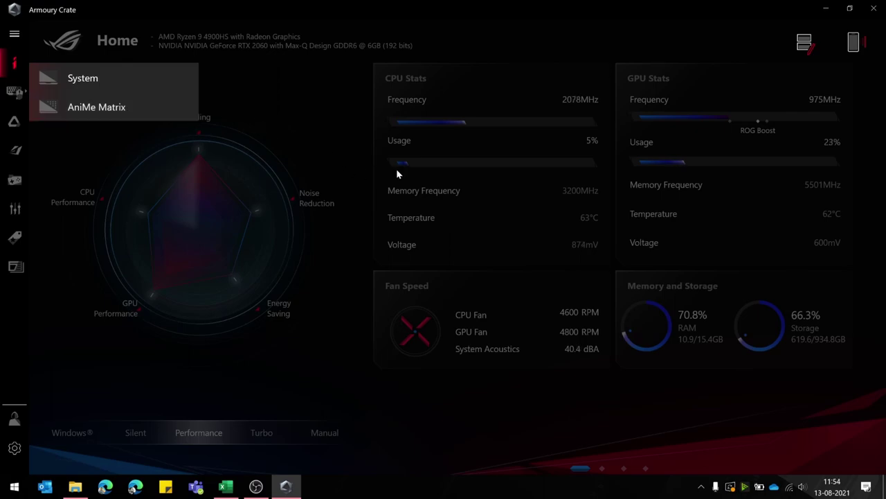
left_click(370, 191)
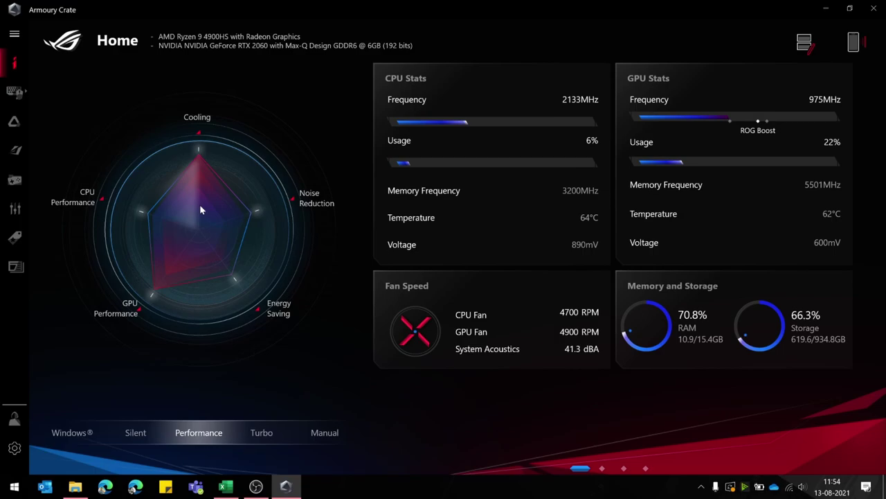
- Switch the operating mode to Silent and back to Performance
left_click(146, 432)
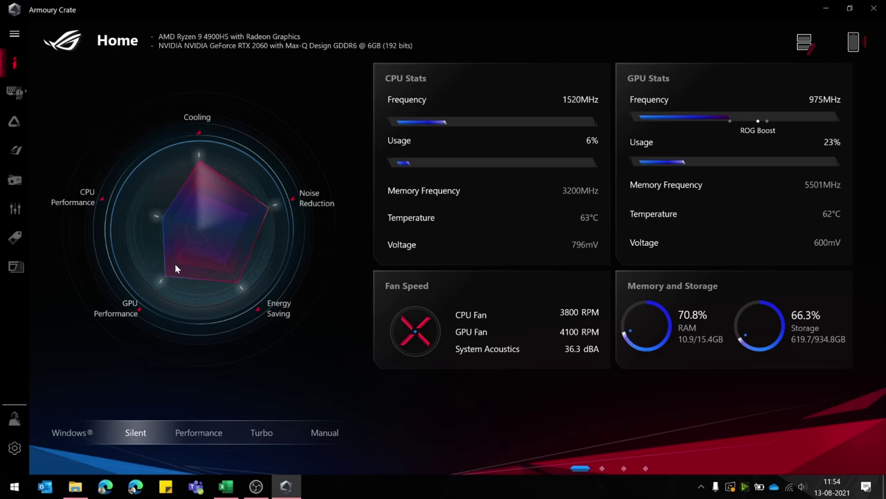
left_click(211, 432)
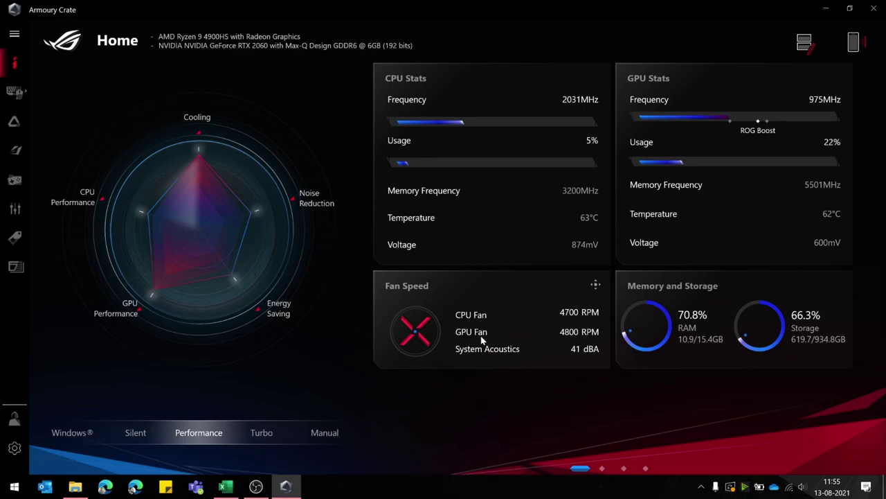
- Browse the Home dashboard pages to view the hardware stats, system configuration, app configuration and profile widgets
mouse_move(486, 348)
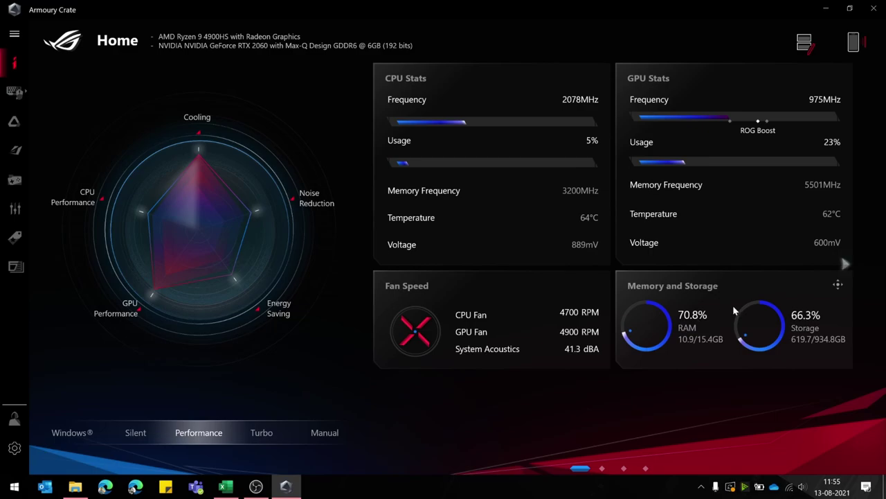
scroll(716, 317, "down", 2)
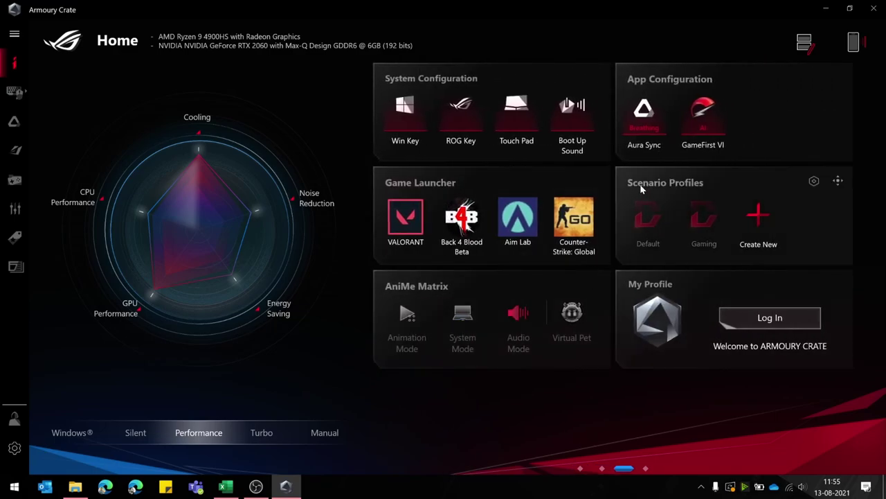
scroll(588, 267, "up", 1)
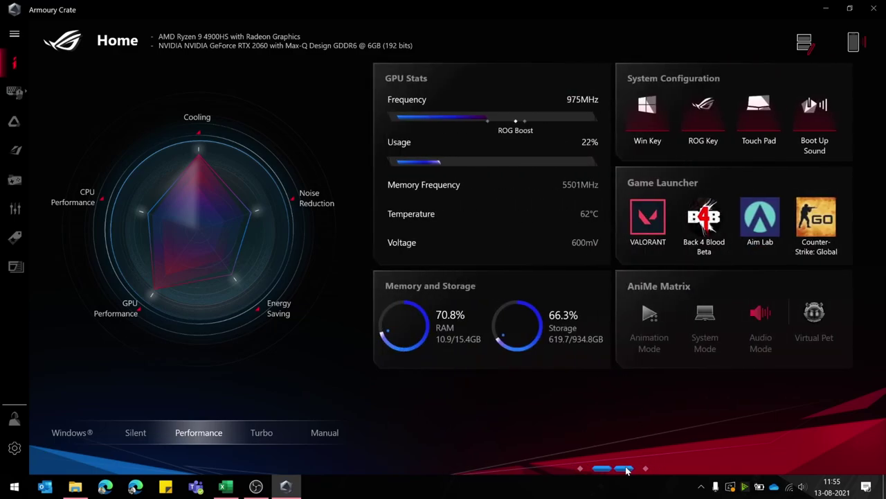
left_click(623, 470)
left_click(643, 470)
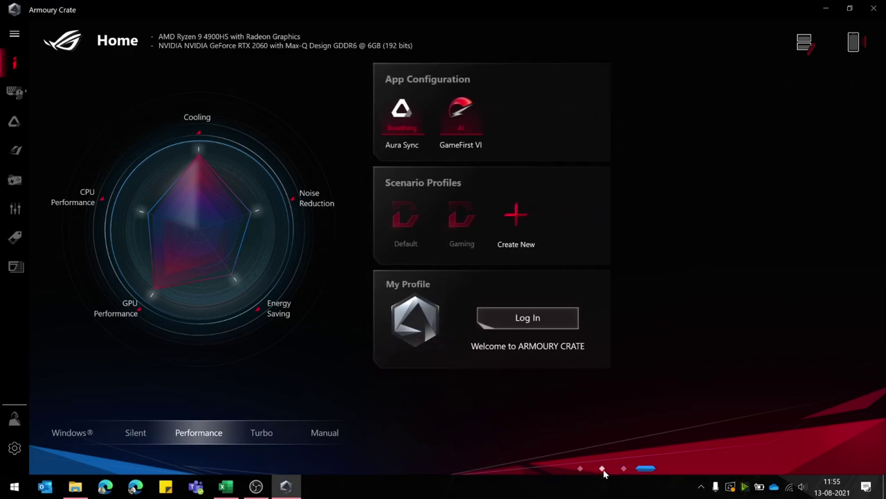
left_click(624, 470)
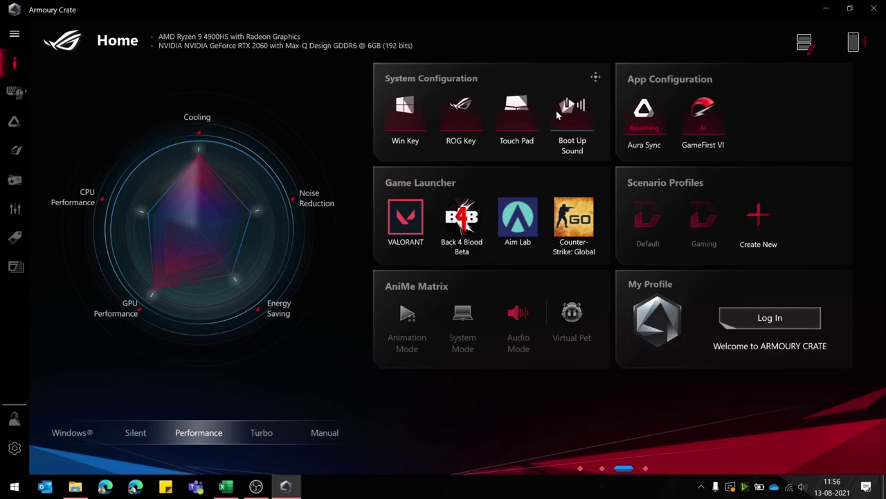
- Disable the Win Key and check the notifications, and re-enable the key and test it on the Start menu
left_click(403, 109)
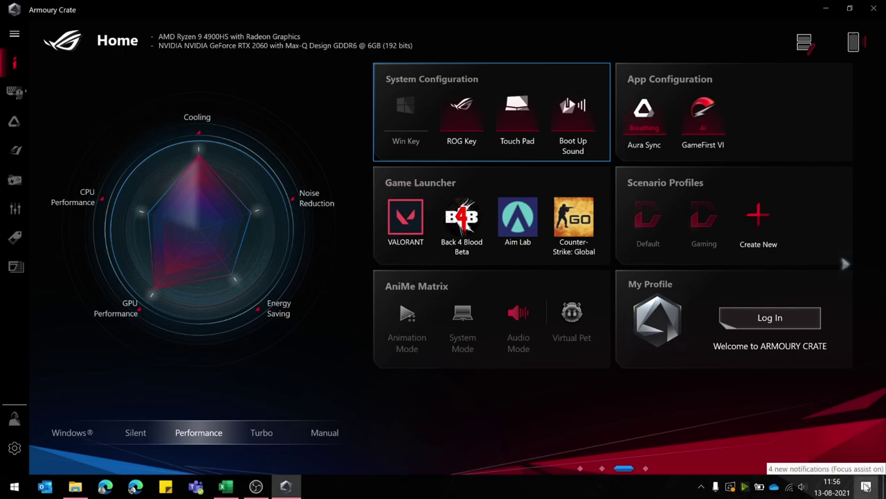
left_click(867, 488)
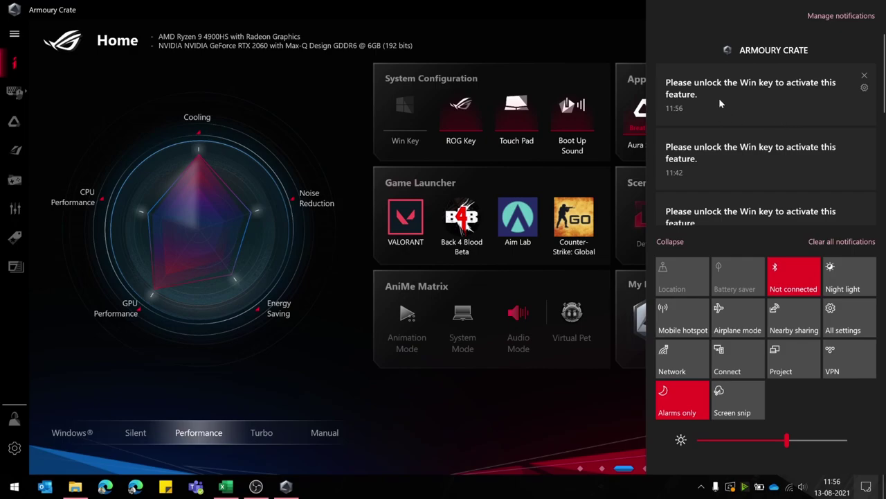
left_click(404, 108)
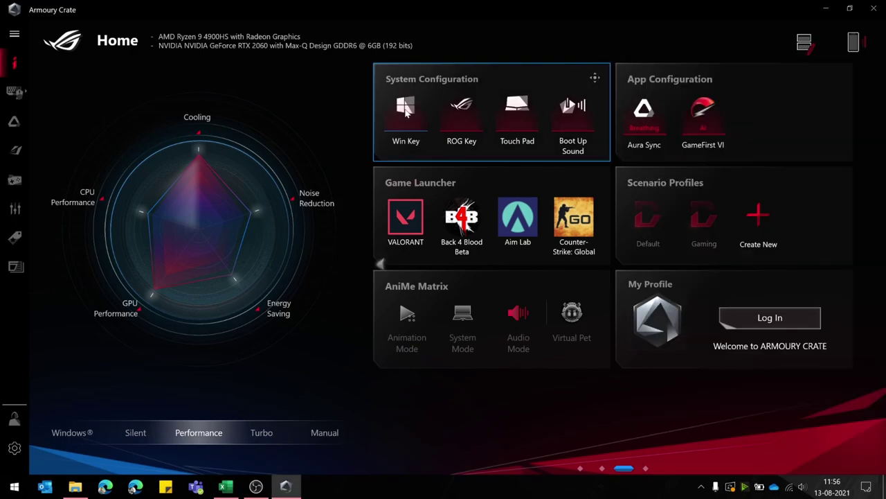
key("super")
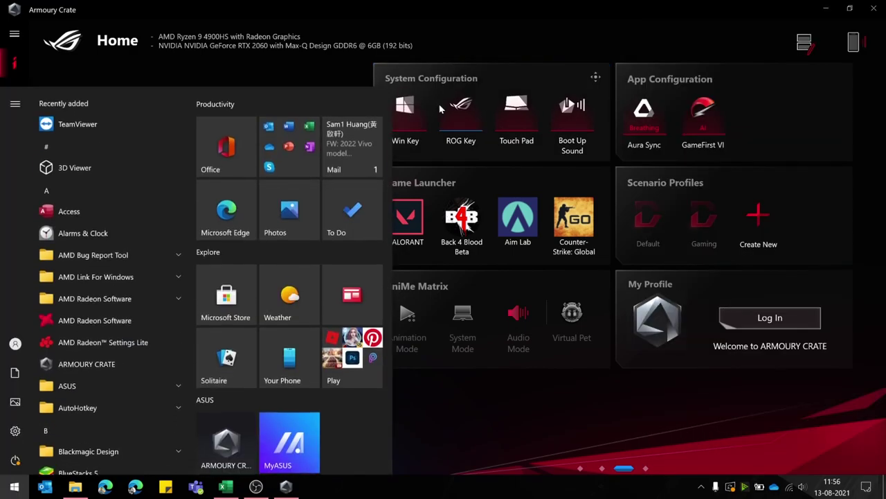
key("super")
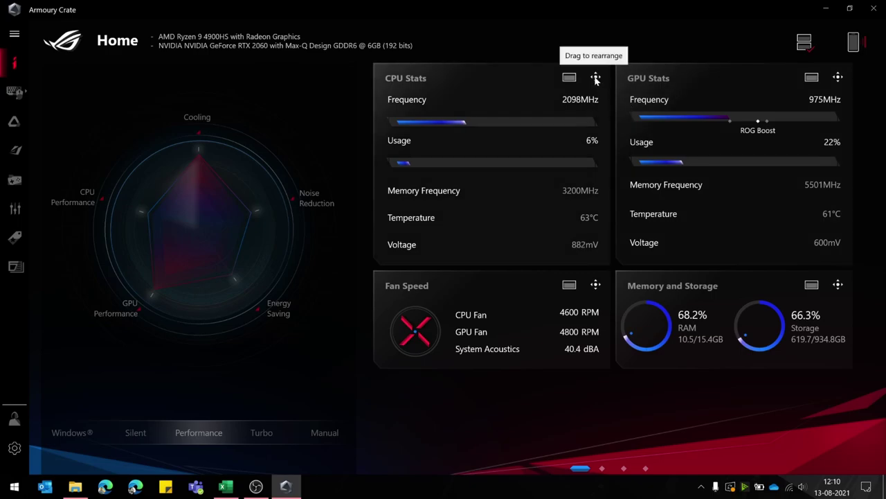
- Try to rearrange the CPU Stats widget and dismiss the mobile app pane
mouse_move(595, 79)
left_mouse_down()
mouse_move(746, 124)
mouse_move(558, 103)
mouse_move(728, 229)
mouse_move(310, 163)
mouse_move(549, 120)
mouse_move(594, 93)
left_mouse_up()
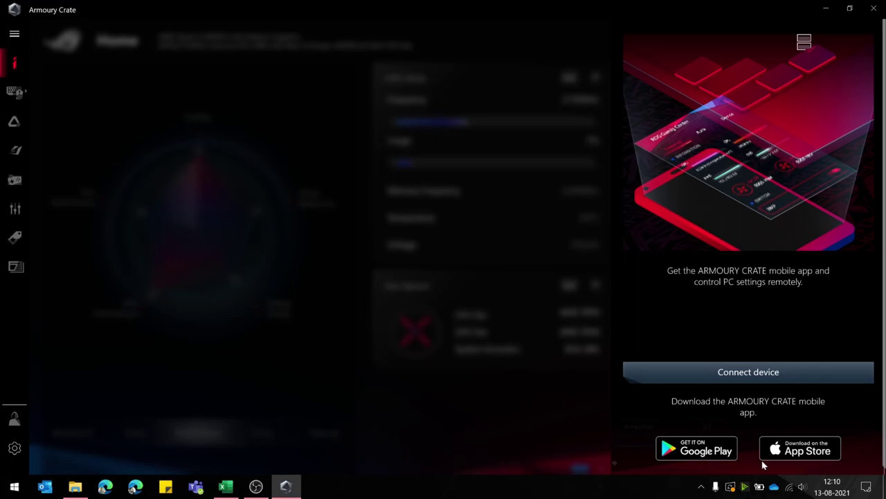
left_click(495, 156)
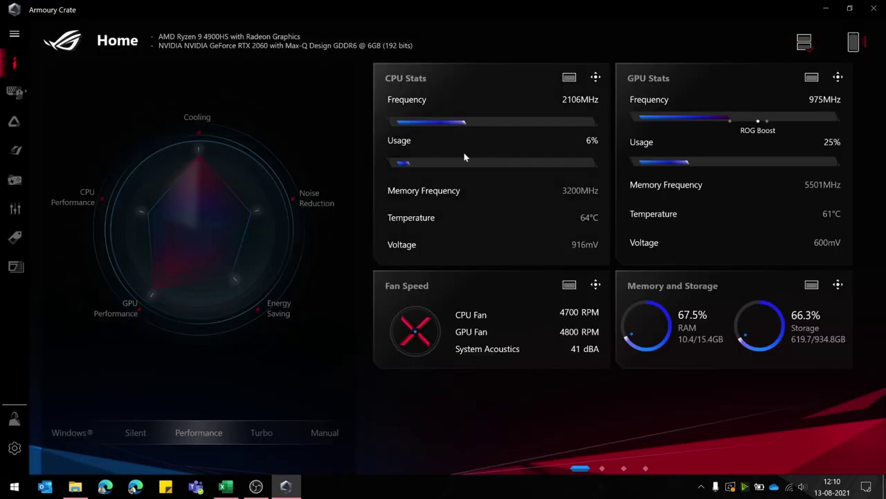
- Expand the navigation labels and go to the System page of the device
left_click(16, 36)
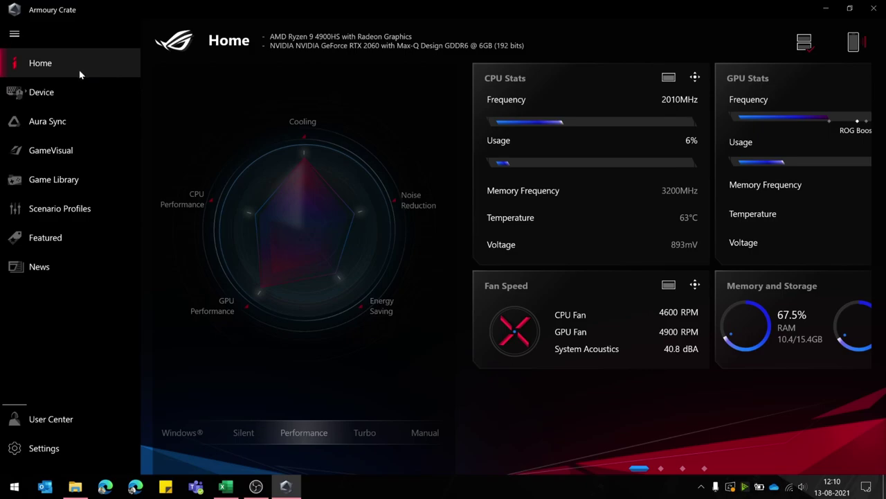
left_click(83, 92)
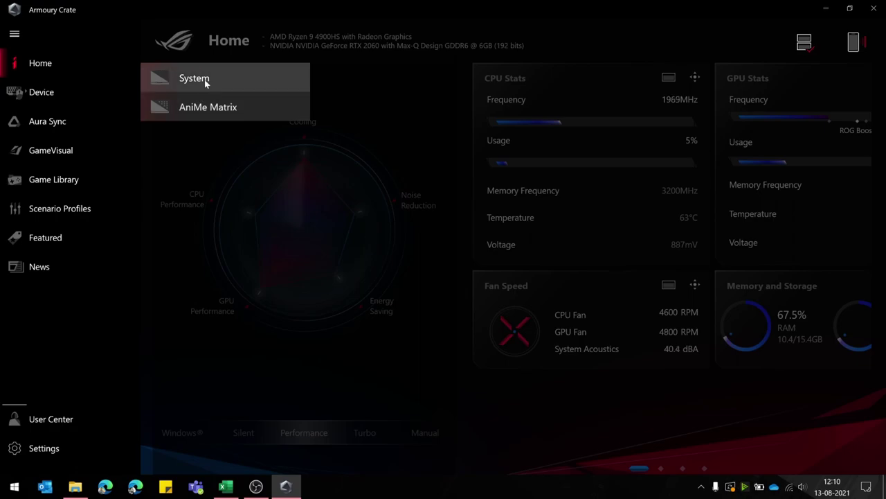
left_click(204, 79)
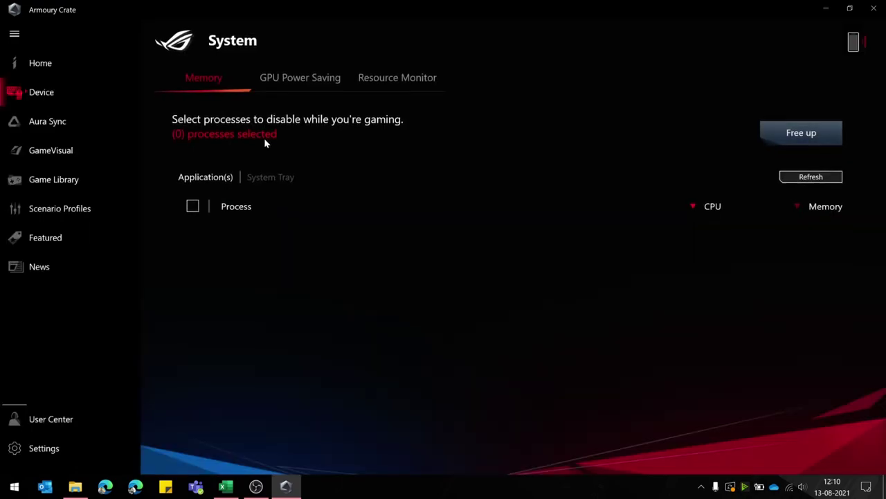
- Look through the System page's Resource Monitor, Memory and GPU Power Saving sections
left_click(394, 80)
left_click(225, 77)
left_click(298, 78)
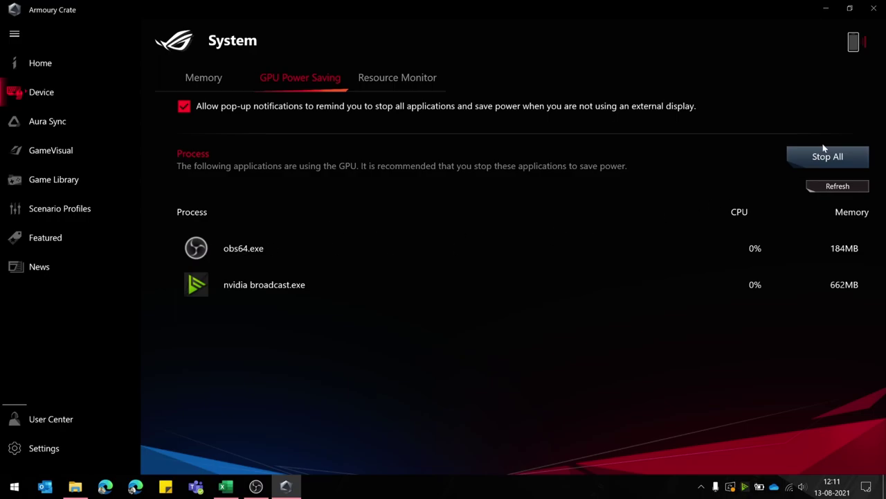
- Set the Resource Monitor view to 1 minute after trying 10 and 2 minutes, and look through the monitored metrics
left_click(379, 82)
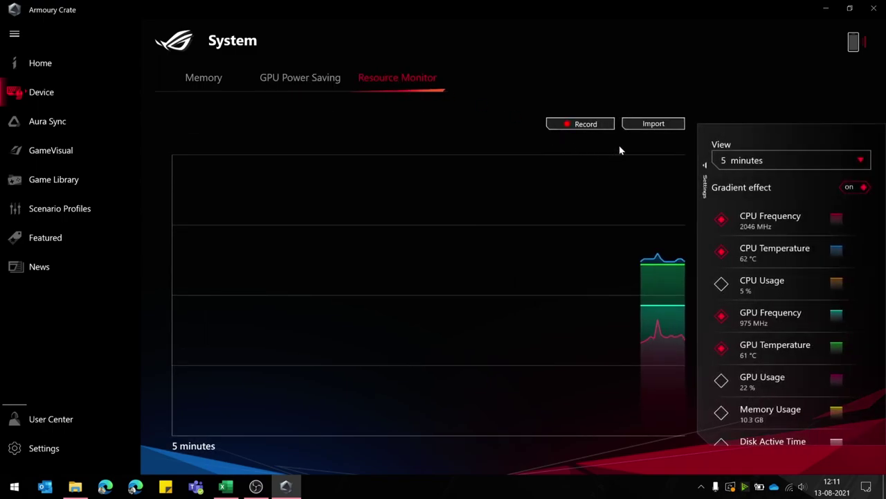
left_click(748, 161)
left_click(751, 179)
left_click(751, 161)
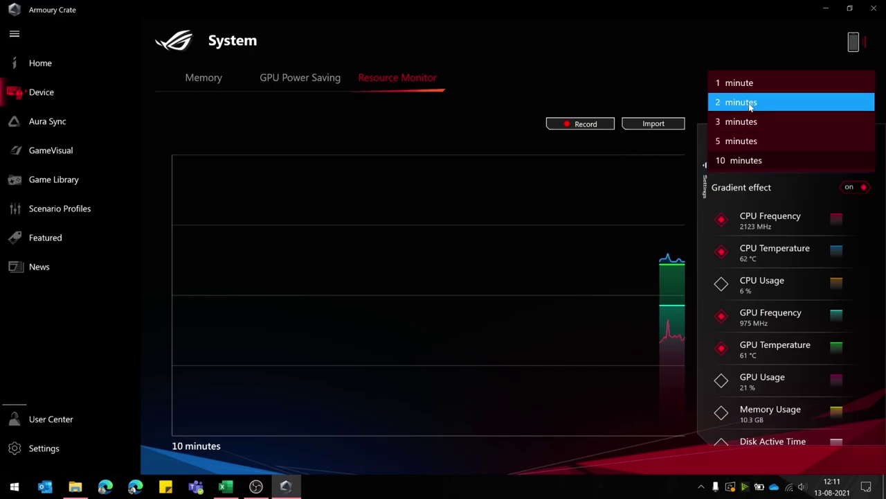
left_click(752, 102)
left_click(761, 166)
left_click(741, 138)
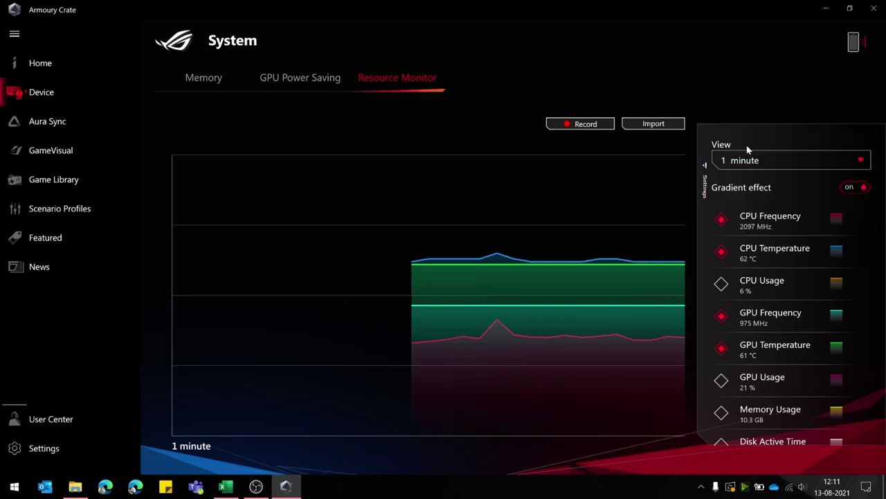
scroll(714, 219, "down", 2)
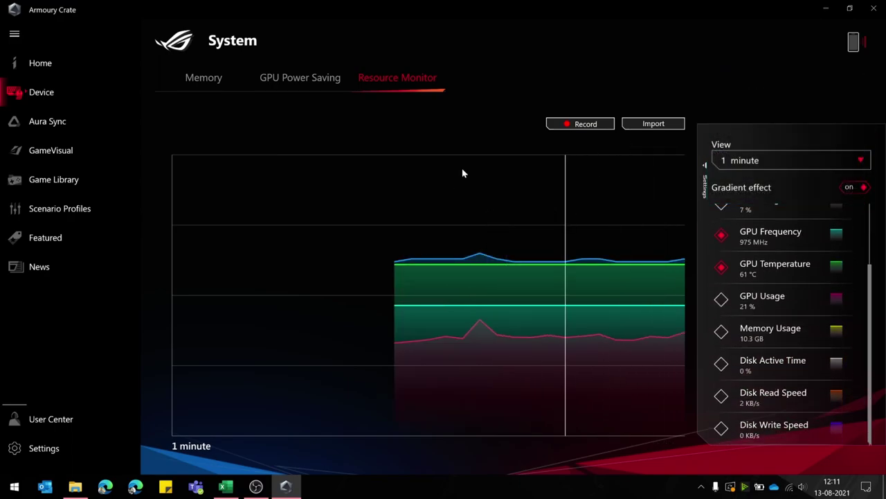
- Go to Animation Mode of the AniMe Matrix and view its delay, contrast and brightness settings
left_click(40, 92)
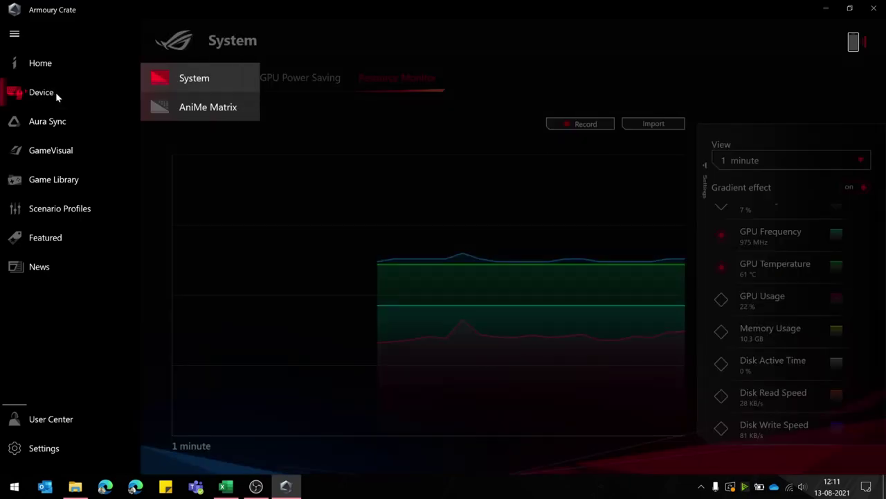
left_click(214, 107)
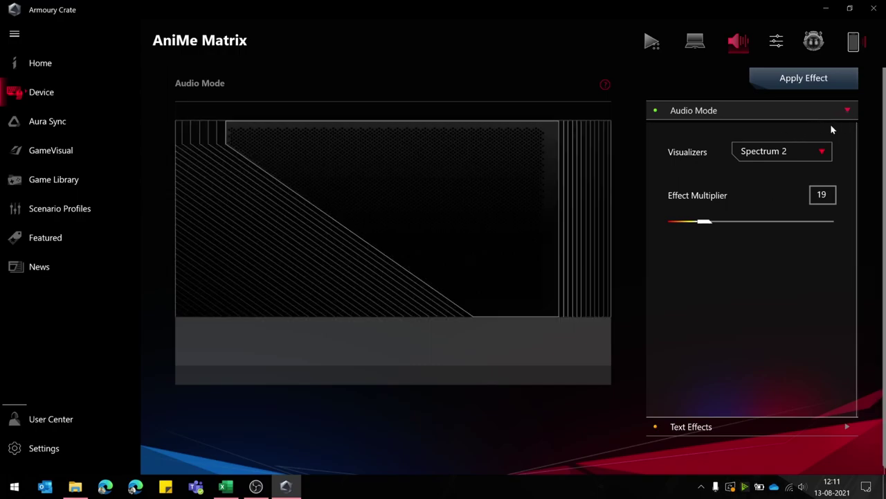
left_click(651, 41)
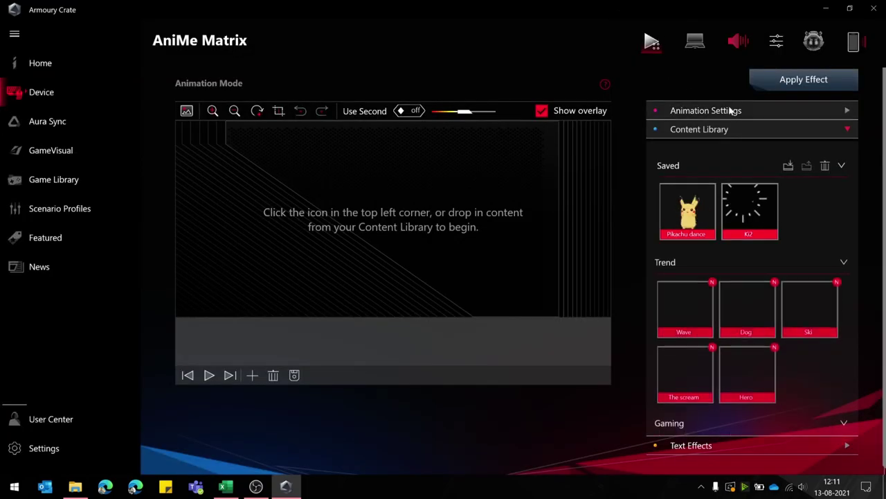
left_click(740, 111)
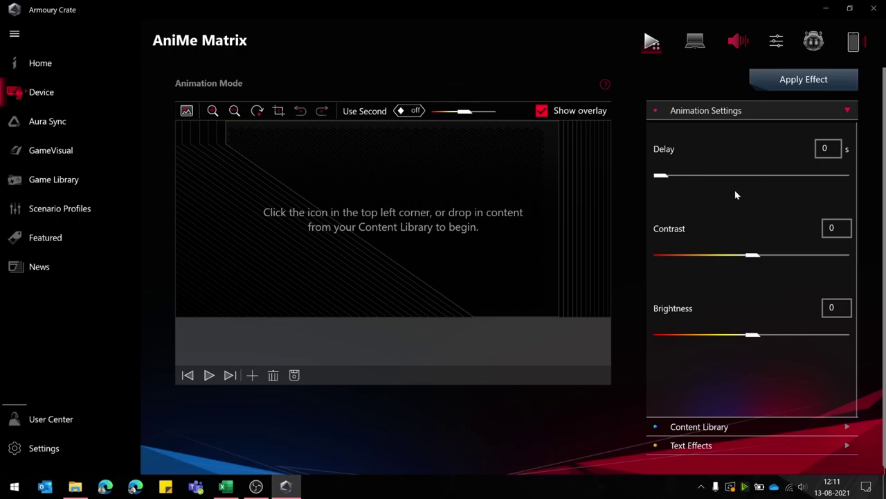
left_click(741, 111)
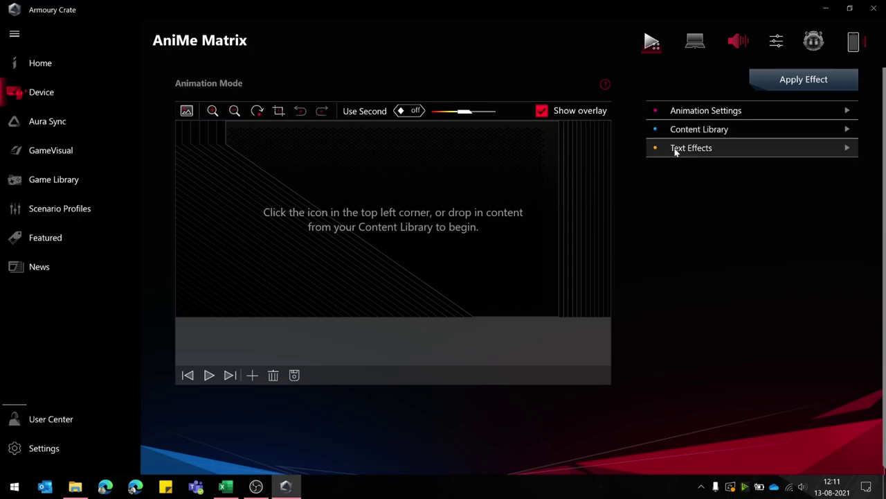
- Add The scream animation from the Content Library's Trend section to the AniMe Matrix canvas
left_click(712, 131)
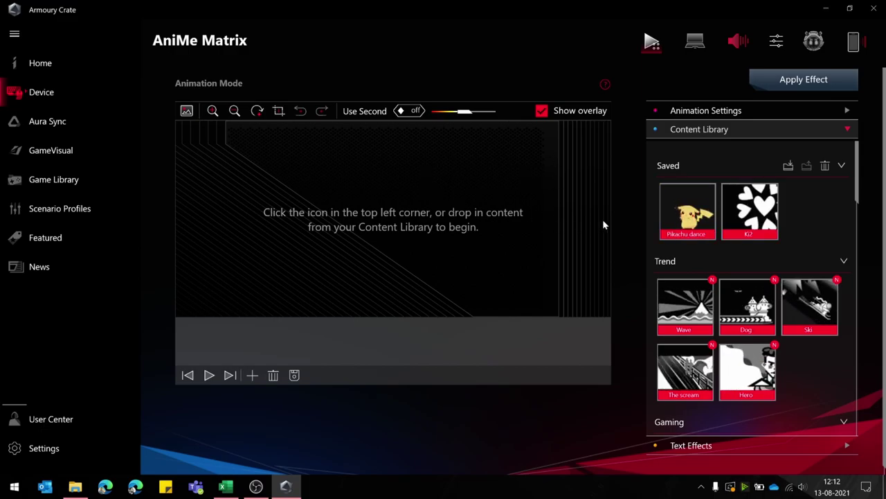
scroll(768, 240, "down", 1)
scroll(768, 240, "down", 5)
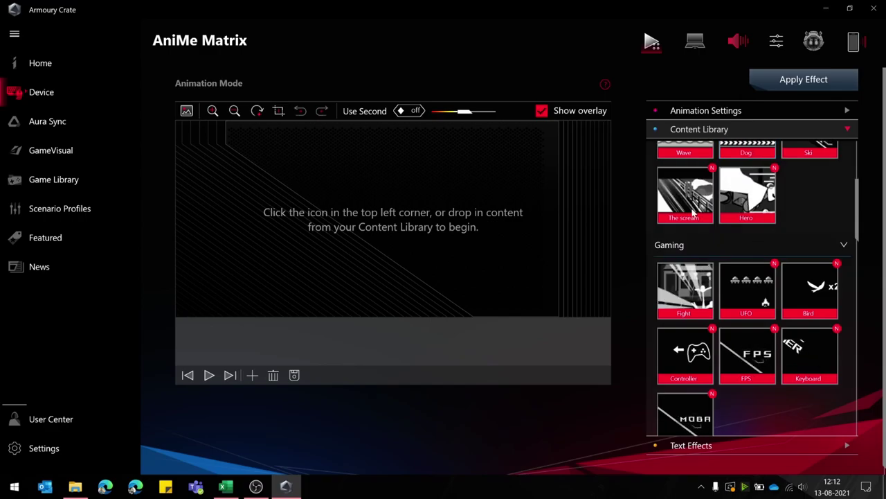
left_click_drag(439, 234, 431, 239)
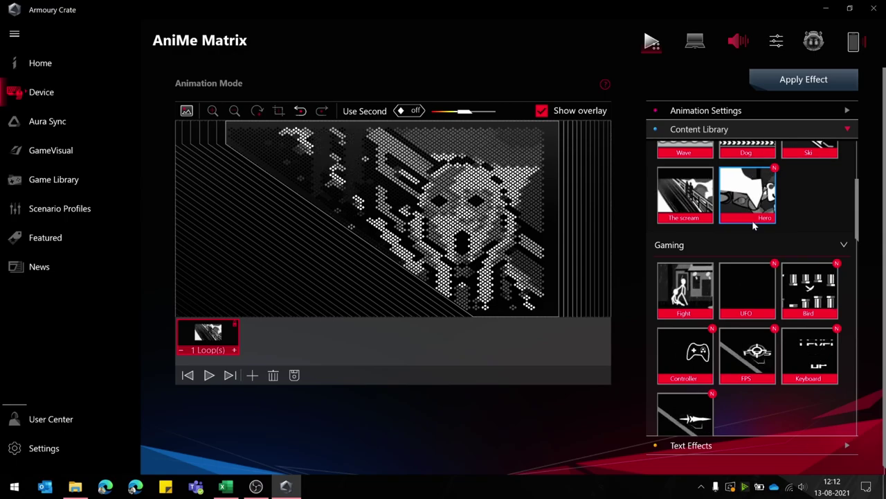
- Add the Firework animation from the Content Library's Festive section as a second clip
scroll(777, 212, "down", 5)
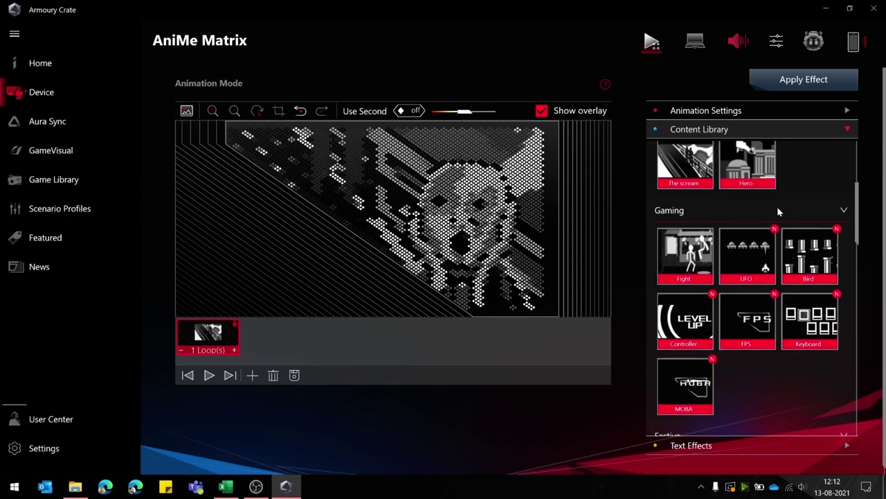
scroll(746, 236, "down", 3)
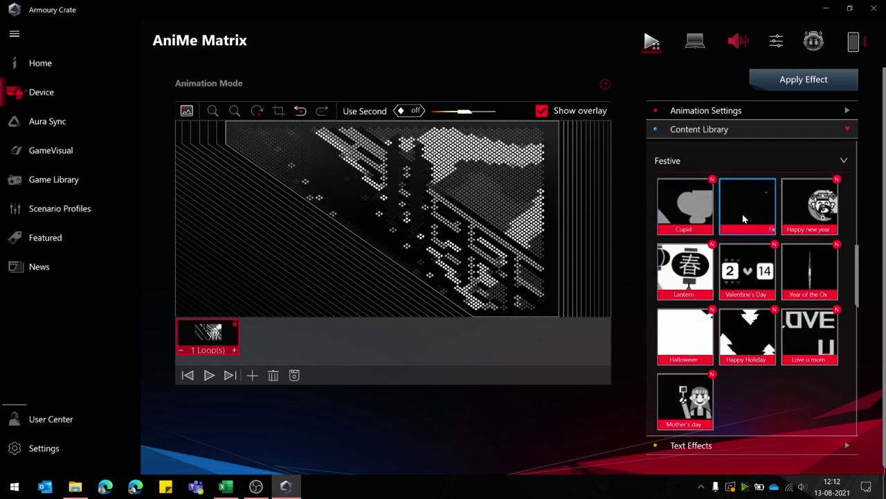
left_click_drag(737, 220, 418, 255)
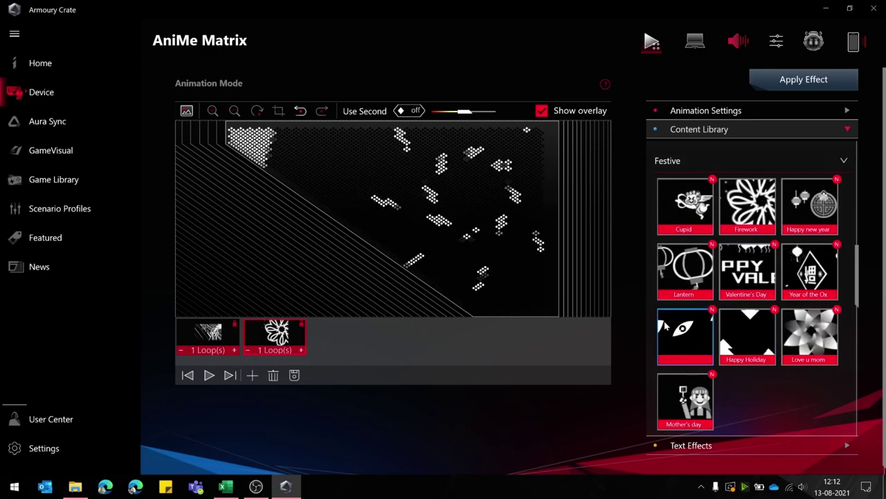
- Add the ROG breathing animation from the Content Library's ROG Gallery as a third clip and play the sequence
scroll(723, 342, "down", 5)
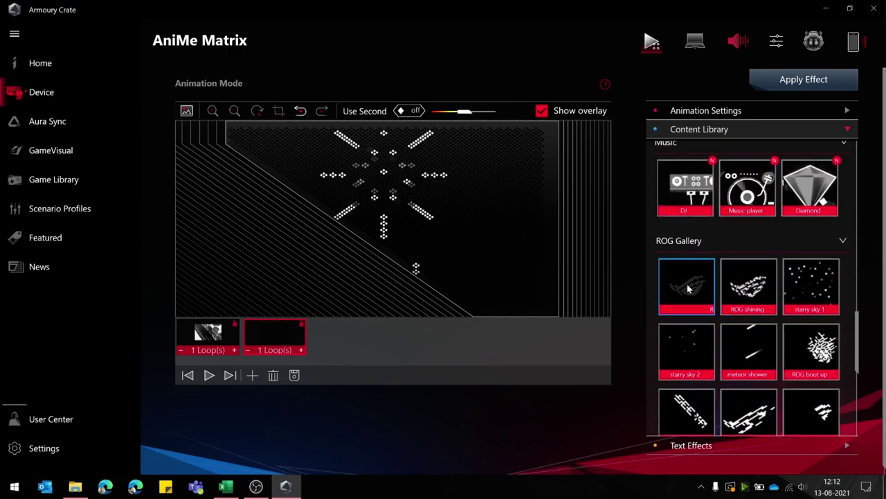
left_click_drag(737, 276, 455, 340)
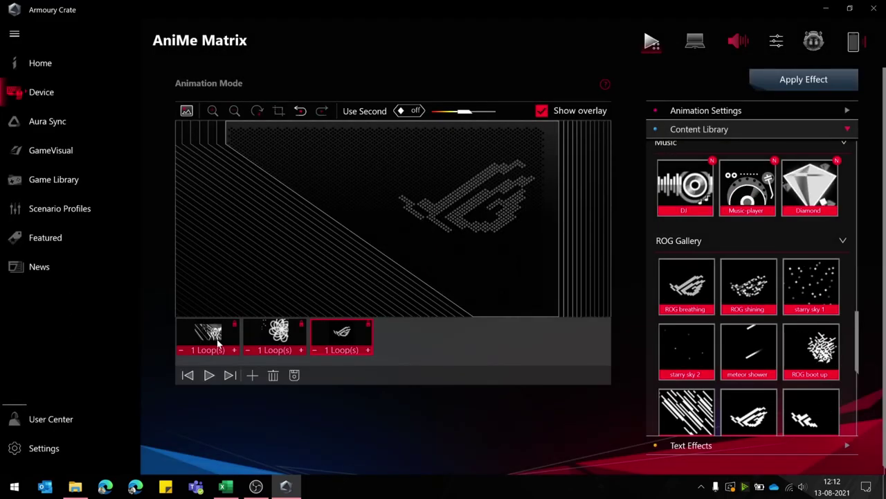
left_click(209, 375)
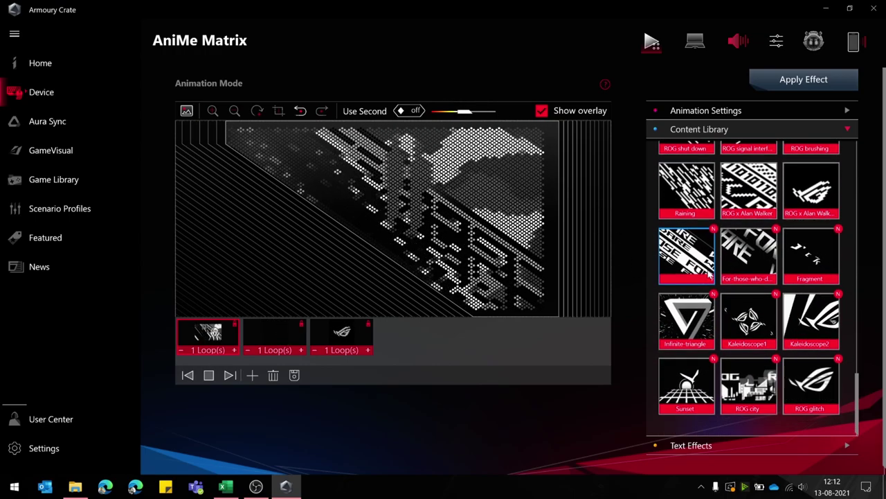
- Turn on Text Effects for the animation and enter "I love ROG" as the first row's text
left_click(730, 446)
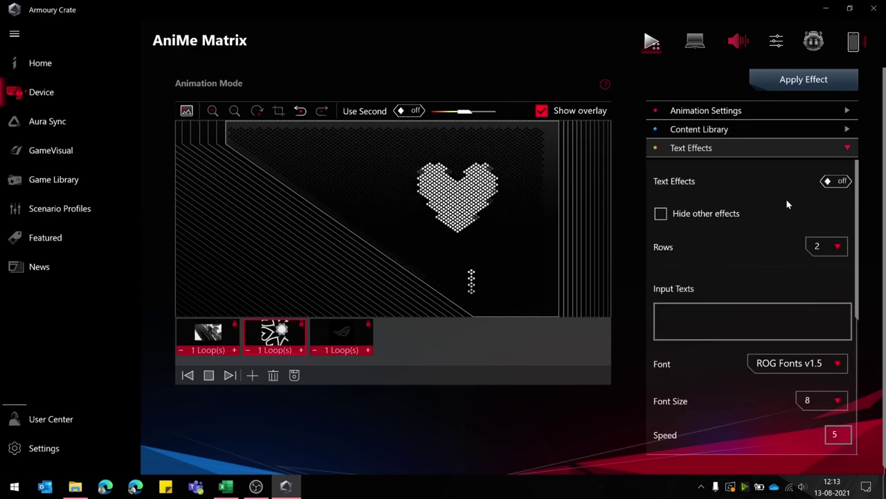
left_click(828, 182)
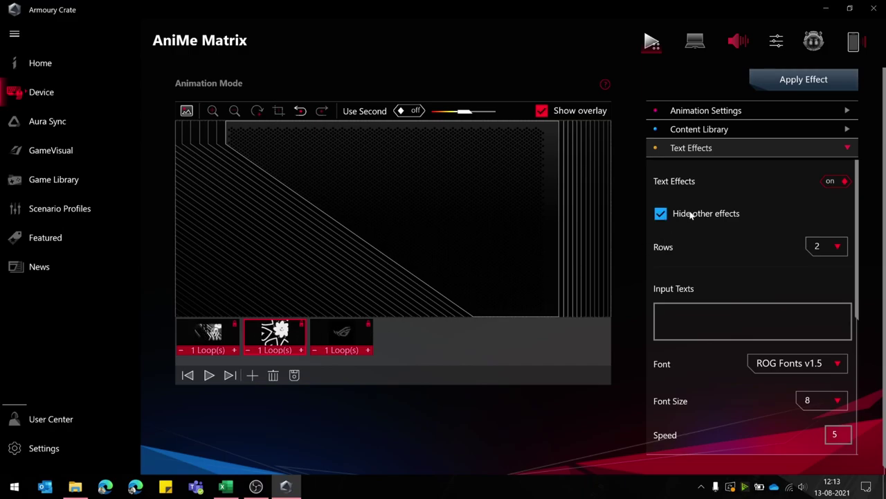
left_click(690, 311)
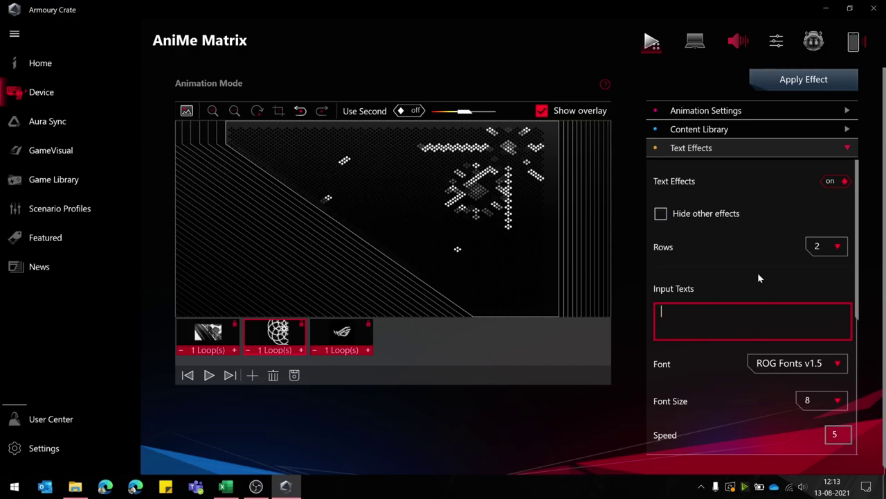
type("I love ROG")
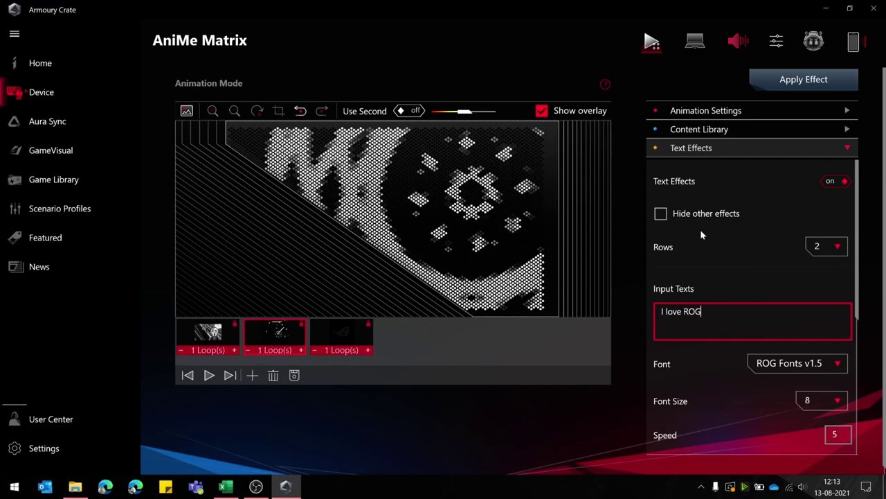
- Review the font, size and speed options of both text rows, and hide the other effects behind the text
scroll(729, 287, "down", 1)
scroll(729, 305, "down", 1)
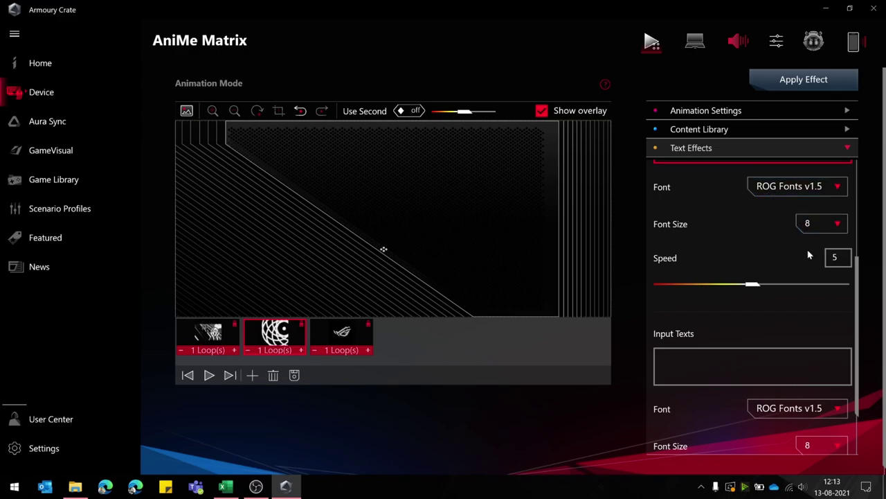
scroll(824, 261, "down", 1)
scroll(822, 255, "down", 1)
scroll(822, 257, "up", 3)
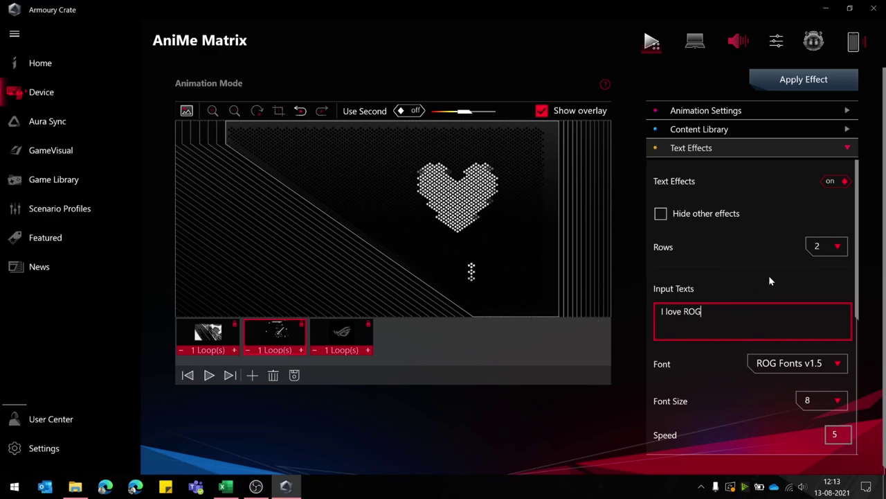
left_click(677, 216)
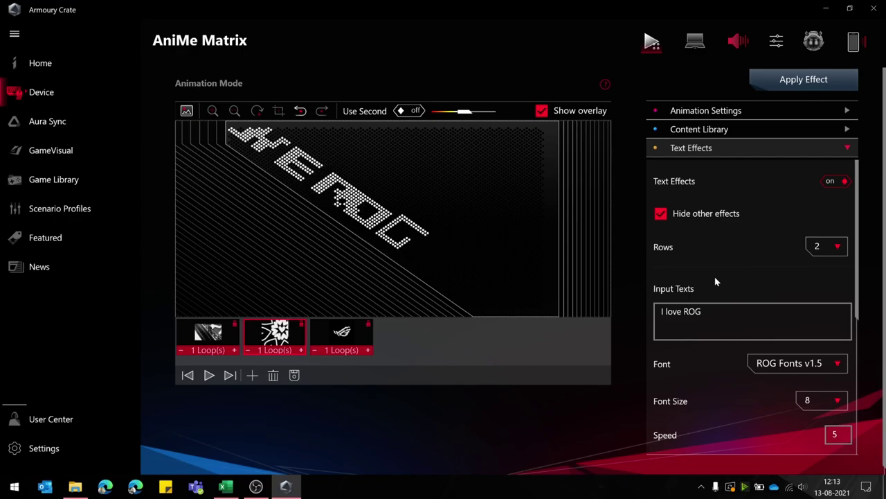
- Set the first text row's speed to 7 and its font size to 16
scroll(754, 346, "down", 1)
mouse_move(780, 418)
left_mouse_down()
mouse_move(825, 419)
mouse_move(789, 418)
left_mouse_up()
left_click(806, 357)
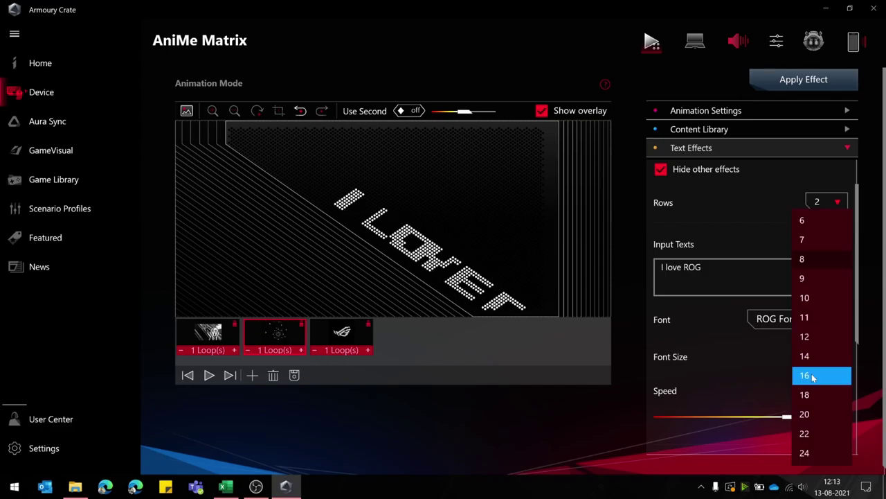
left_click(804, 376)
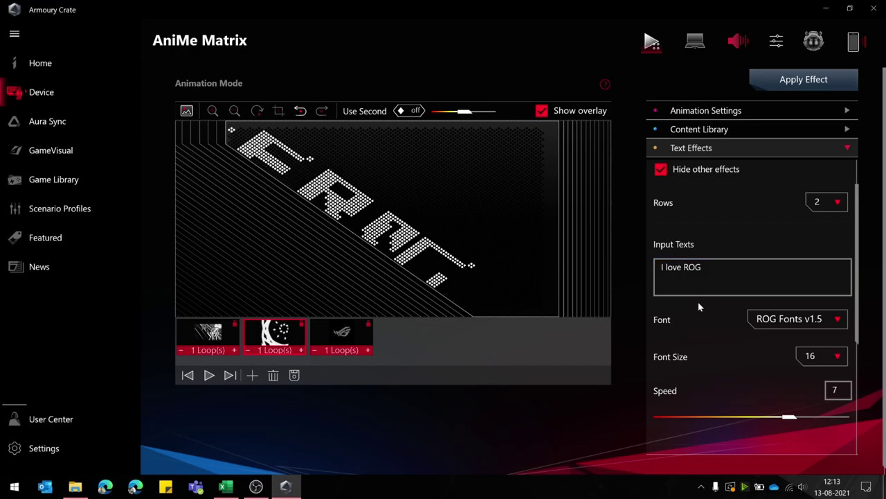
- Set the first text row's font size to 8 and activate the second row's text for entry
scroll(741, 352, "down", 1)
left_click(807, 311)
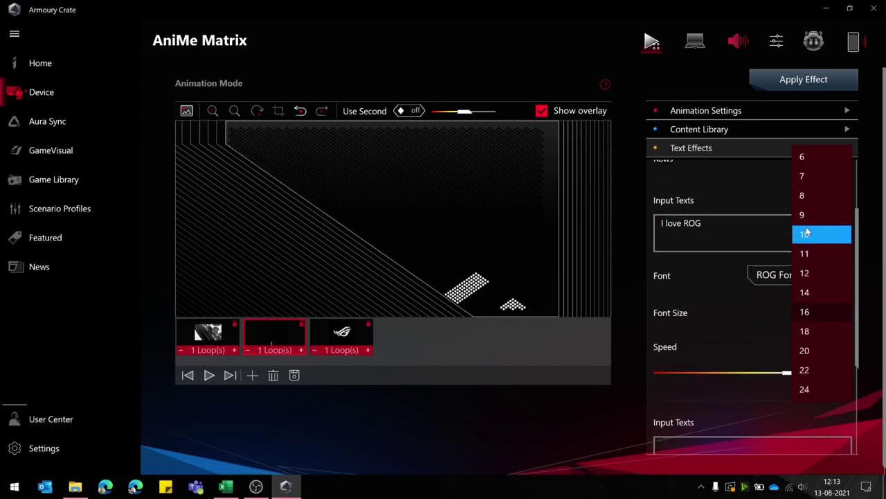
left_click(804, 195)
scroll(767, 358, "down", 4)
left_click(711, 282)
left_click(710, 283)
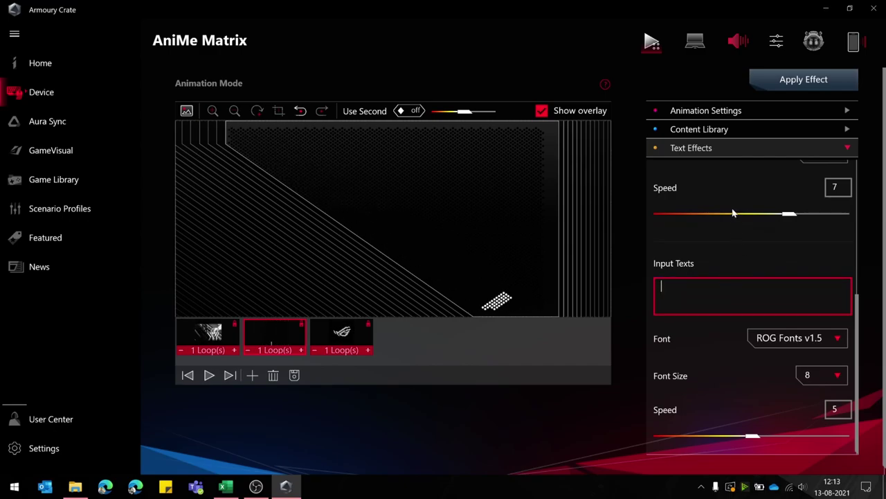
- Switch the AniMe Matrix to System Mode and enable Battery Level, Mail, Clock with Alarm, and Date with Calendar notifications
left_click(695, 43)
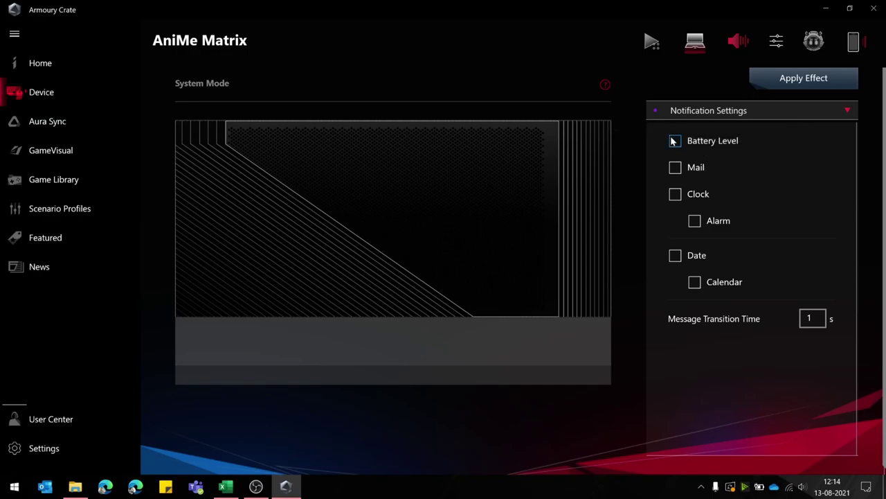
left_click(676, 141)
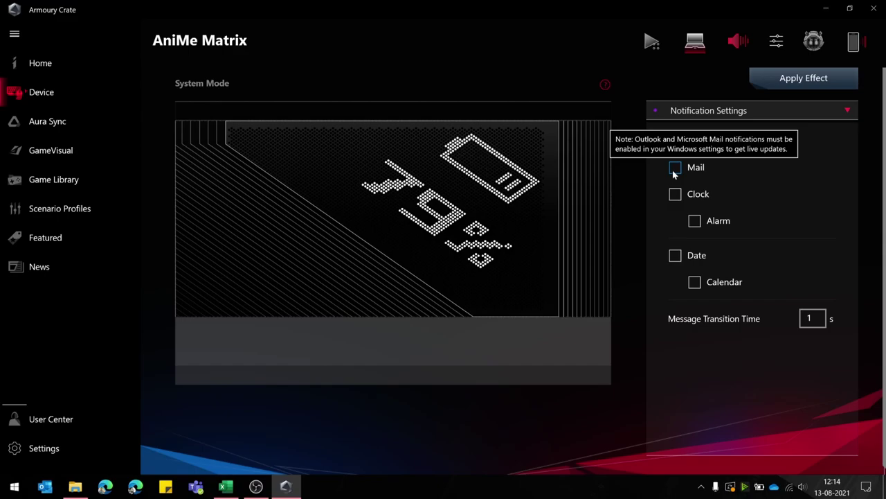
left_click(673, 171)
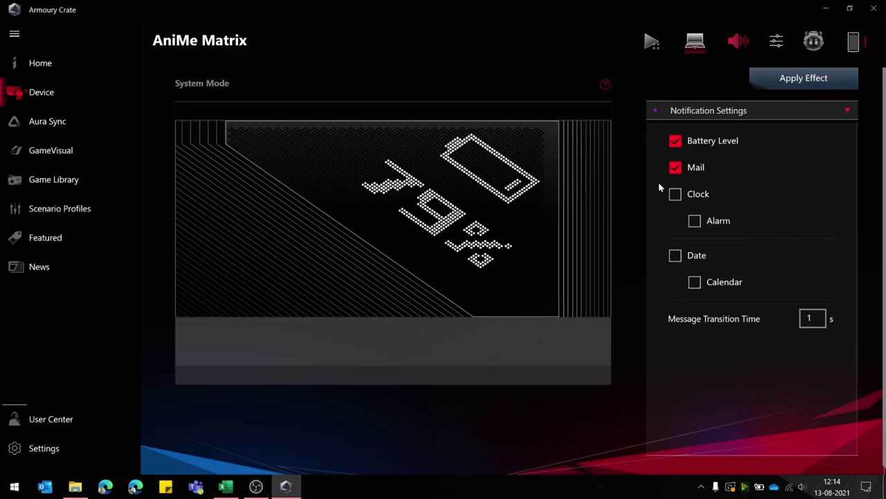
left_click(676, 195)
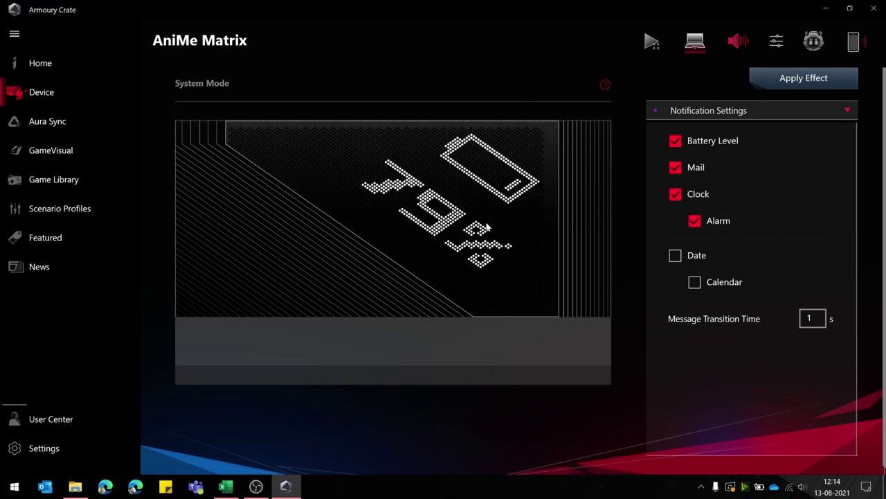
left_click(678, 256)
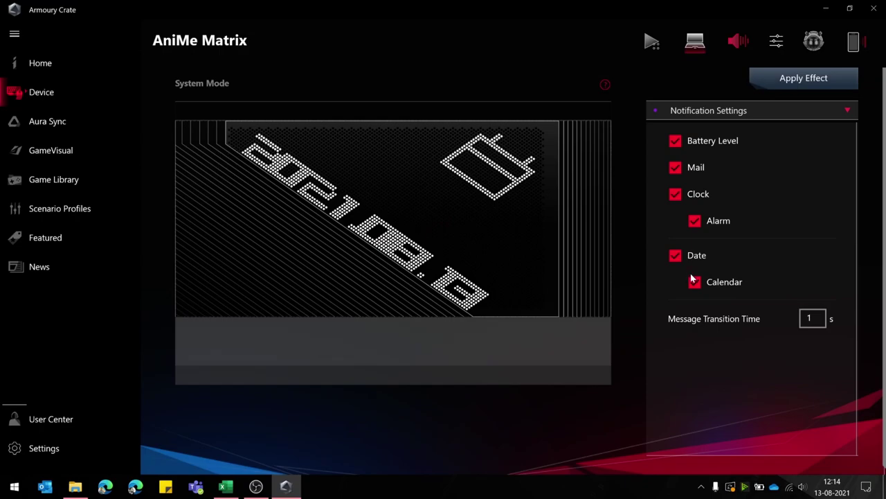
left_click(818, 320)
- Toggle the Mail notification off and on again, and disable the Alarm and Date notifications
mouse_move(689, 164)
left_click(677, 169)
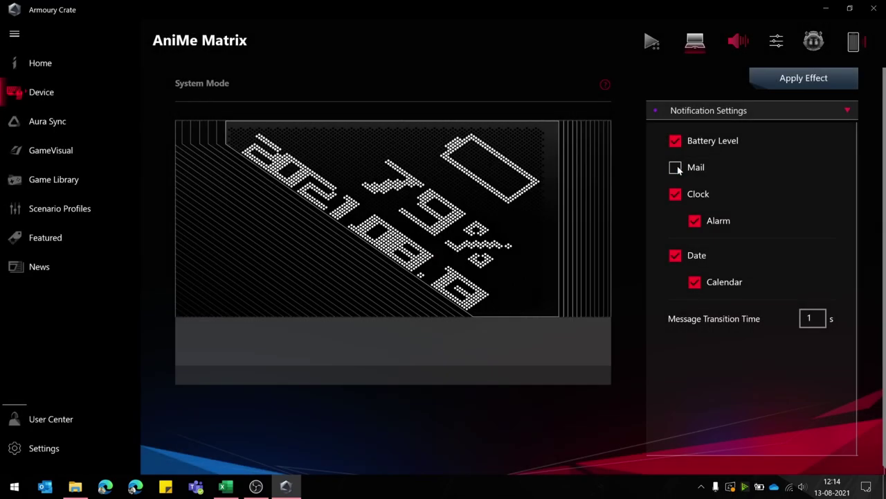
left_click(678, 168)
left_click(694, 220)
left_click(675, 255)
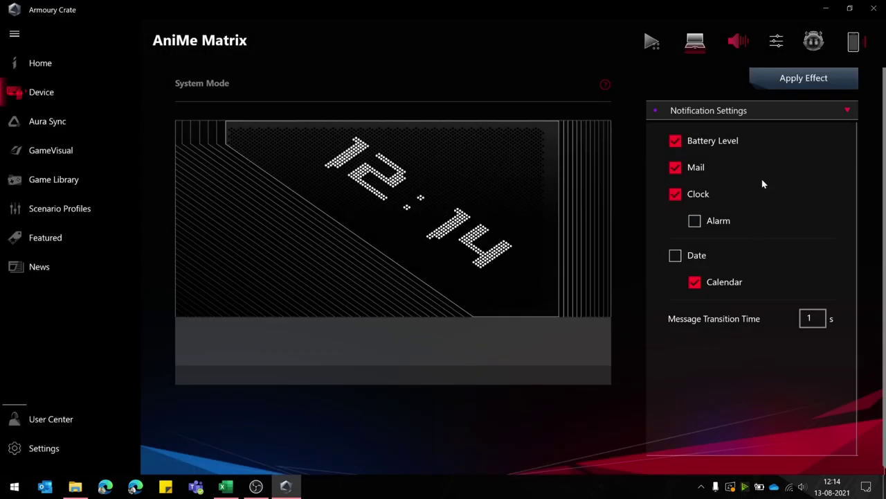
- Switch the AniMe Matrix to Audio Mode and start the Alan Walker - Fade video in the browser as its sound source
left_click(737, 42)
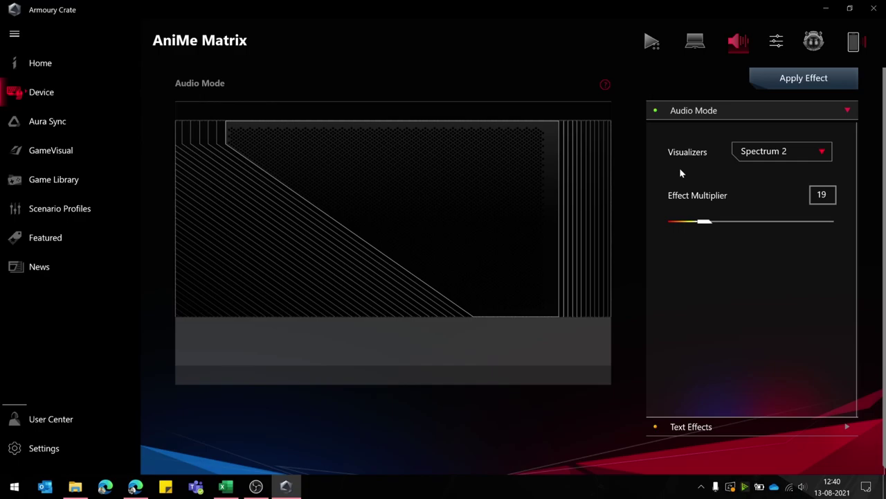
key("alt+Tab")
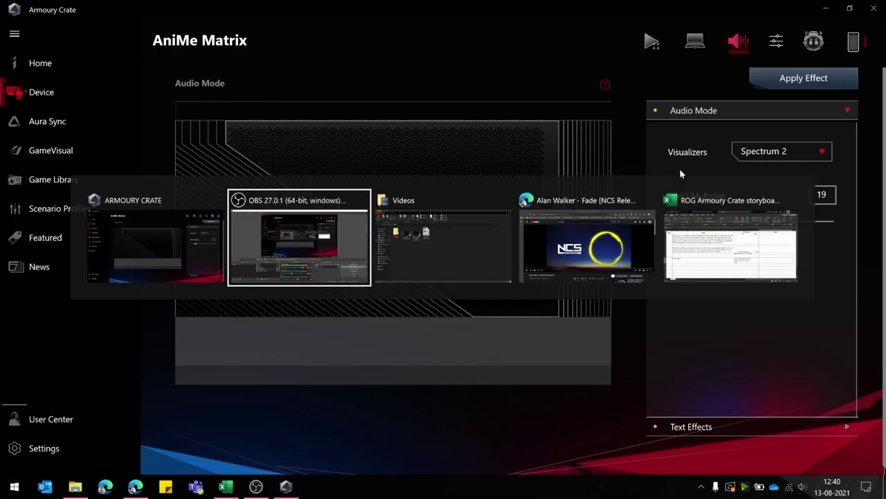
key("Tab")
key("Tab")
key("Tab")
key("space")
key("alt+Tab")
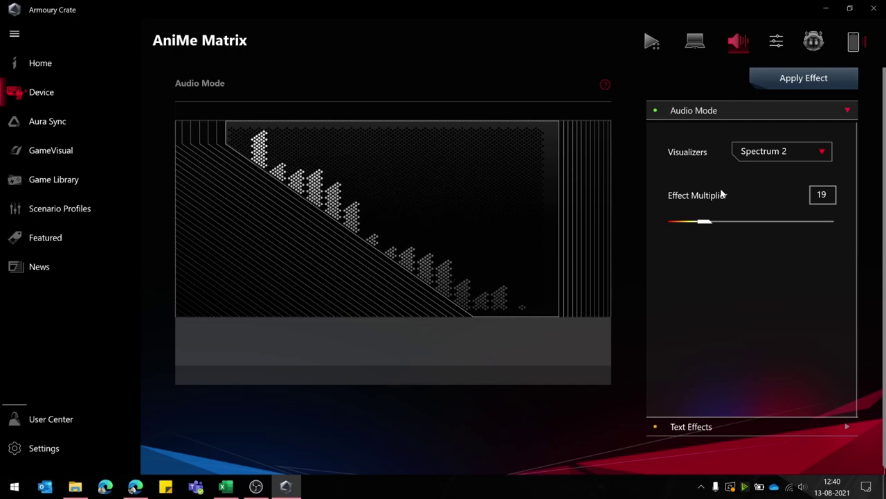
- Try the Spectrum 0 visualizer, followed by Spectrum 4, on the playing music
left_click(766, 155)
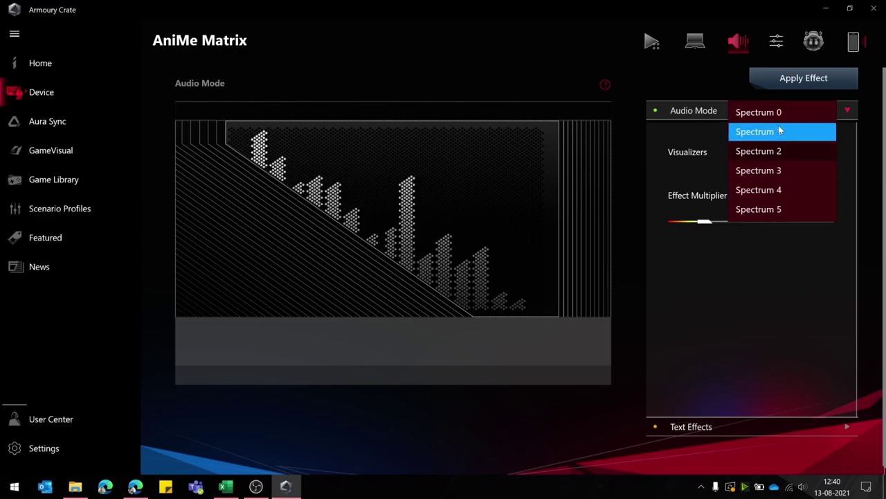
left_click(779, 116)
left_click(778, 164)
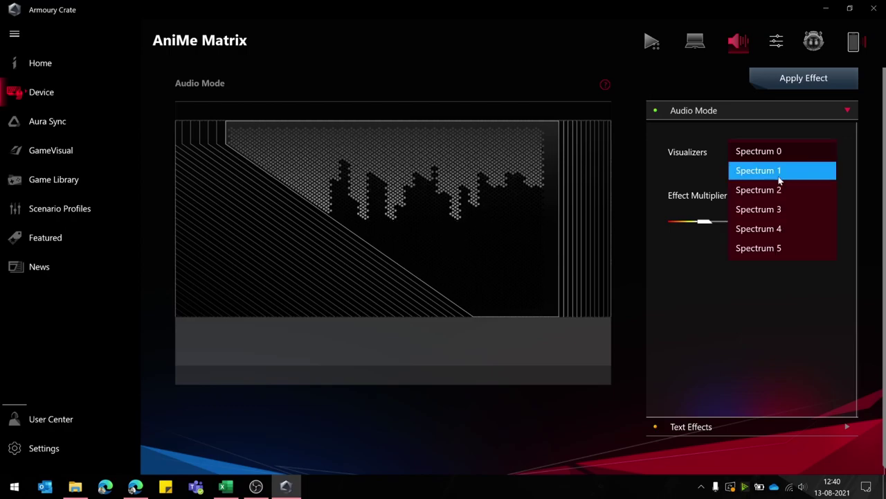
left_click(782, 229)
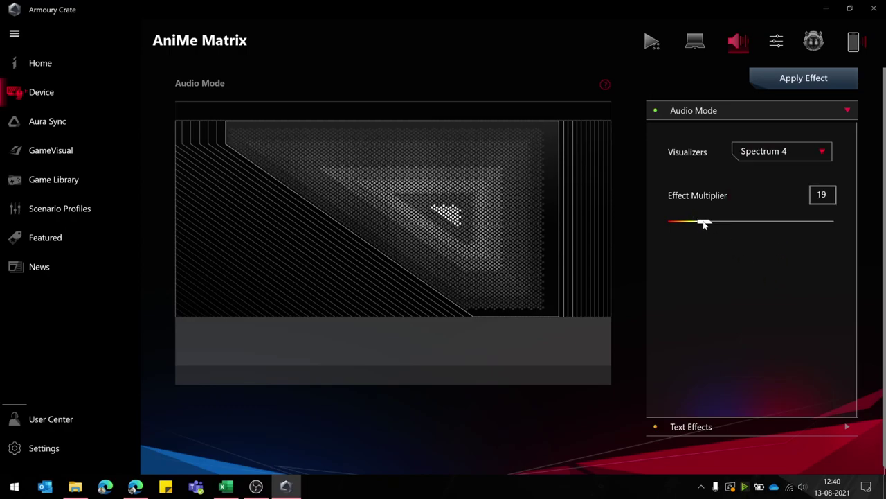
- Set the Effect Multiplier to 33 after trying 100, and set the visualizer to Spectrum 0
left_click_drag(687, 227, 841, 226)
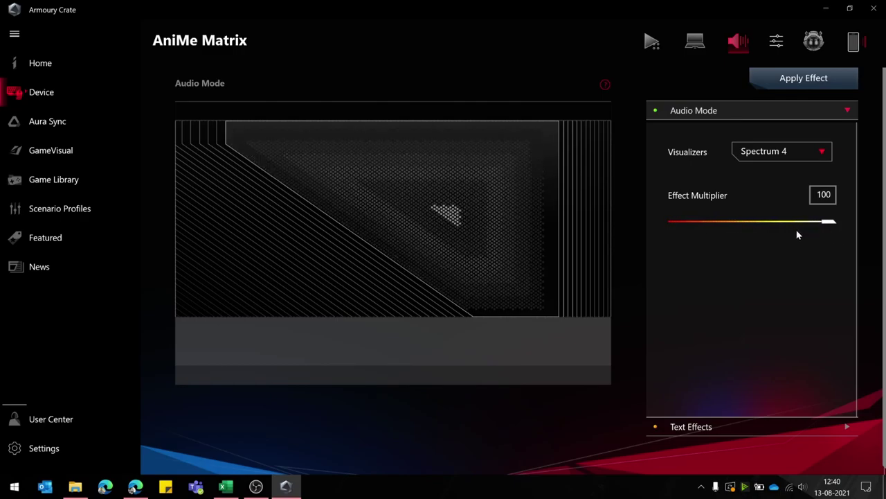
left_click(728, 223)
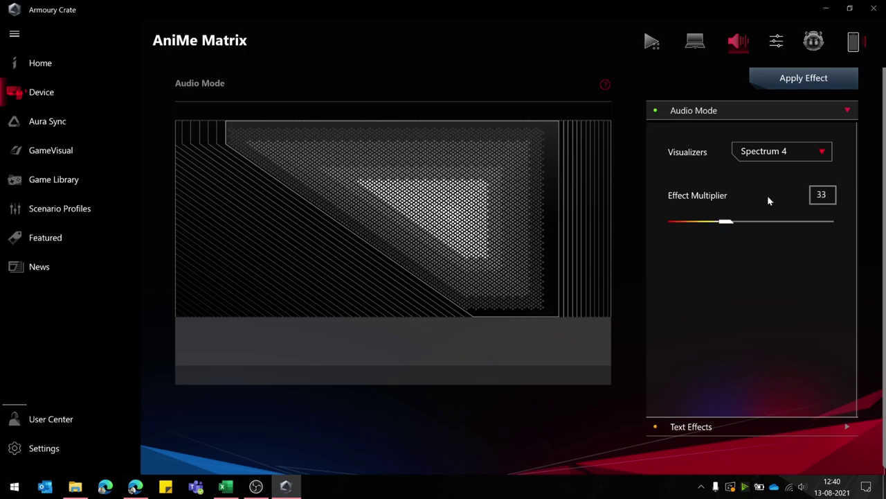
left_click(781, 151)
left_click(762, 83)
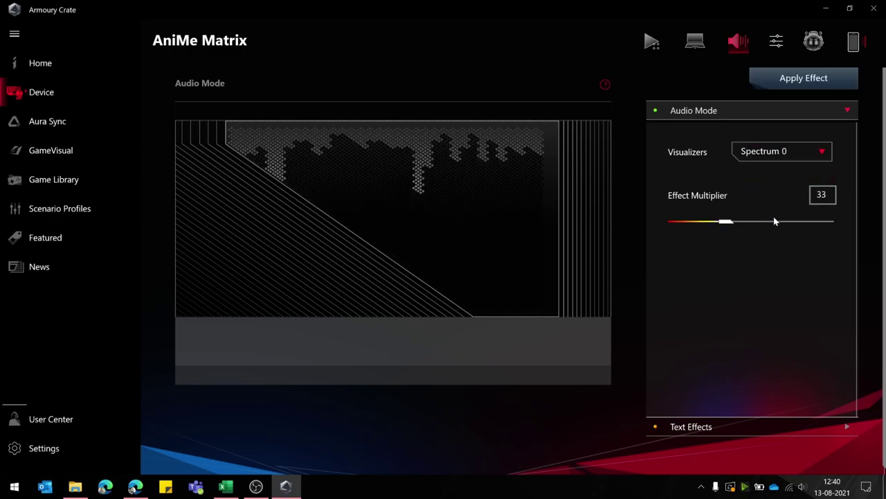
- Turn on Audio Mode's Text Effects with the text "ROG x Alan Walker"
left_click(739, 425)
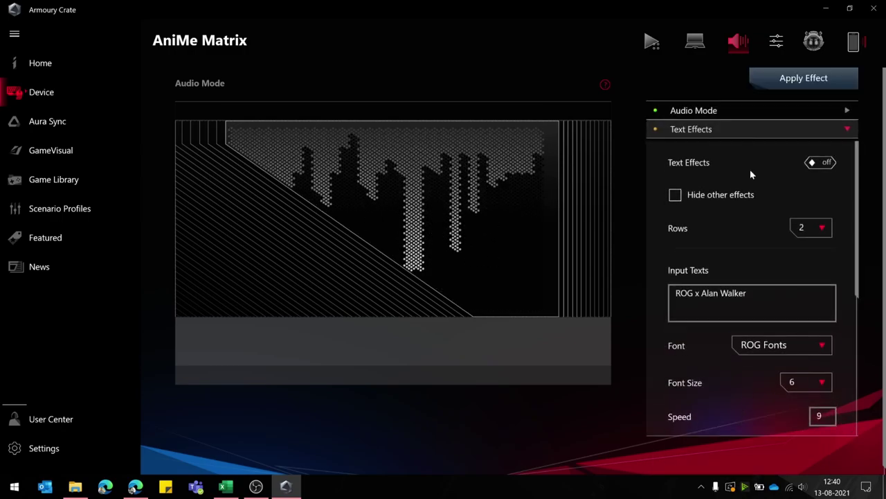
left_click(817, 163)
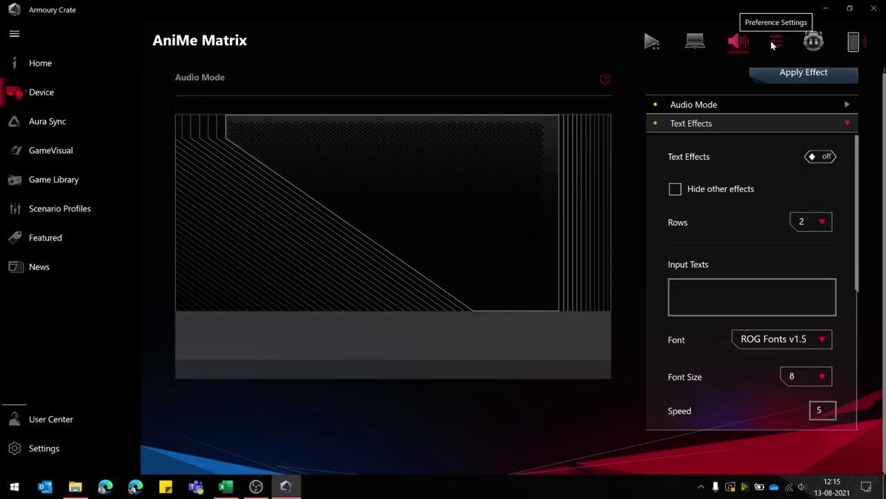
- View the AniMe Matrix Preference Settings, move the virtual pet around the screen and open its options
left_click(774, 42)
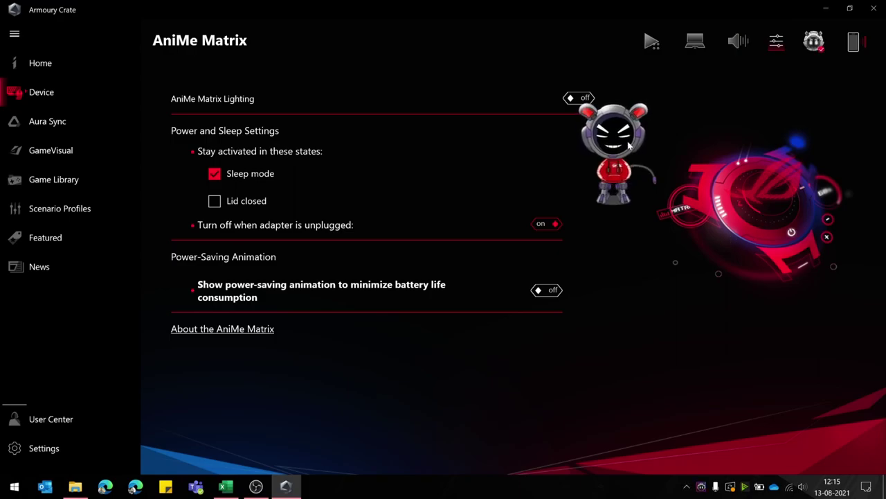
left_click_drag(614, 139, 700, 159)
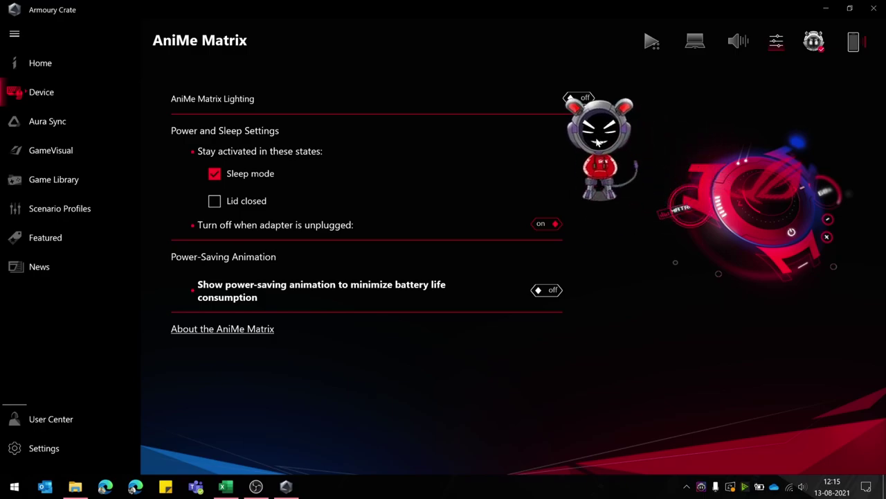
right_click(604, 136)
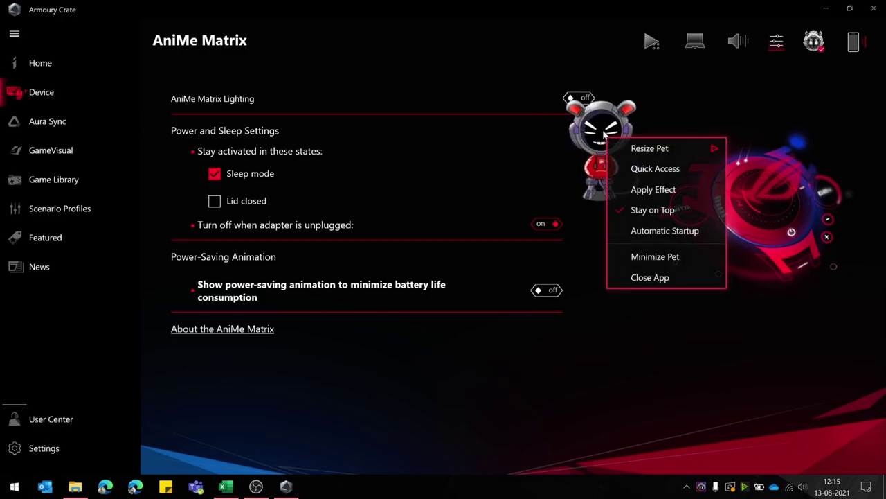
- Open the virtual pet's resize option and adjust the pet's size
mouse_move(649, 152)
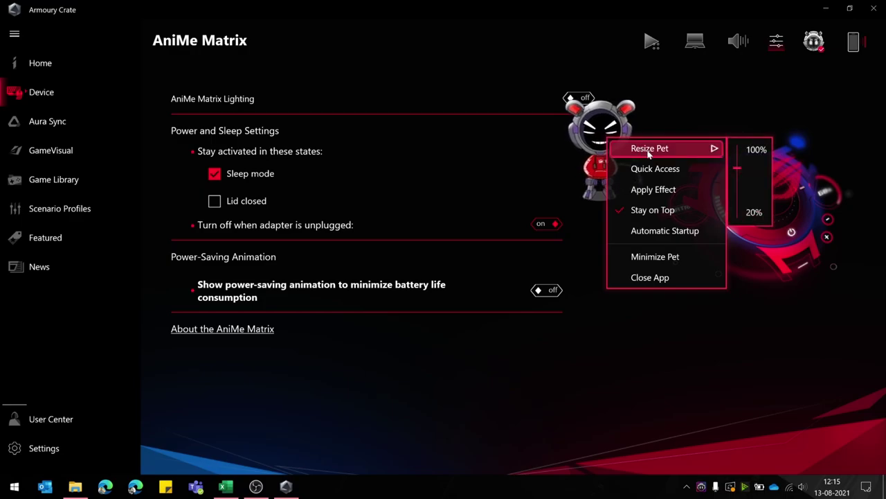
left_click(737, 172)
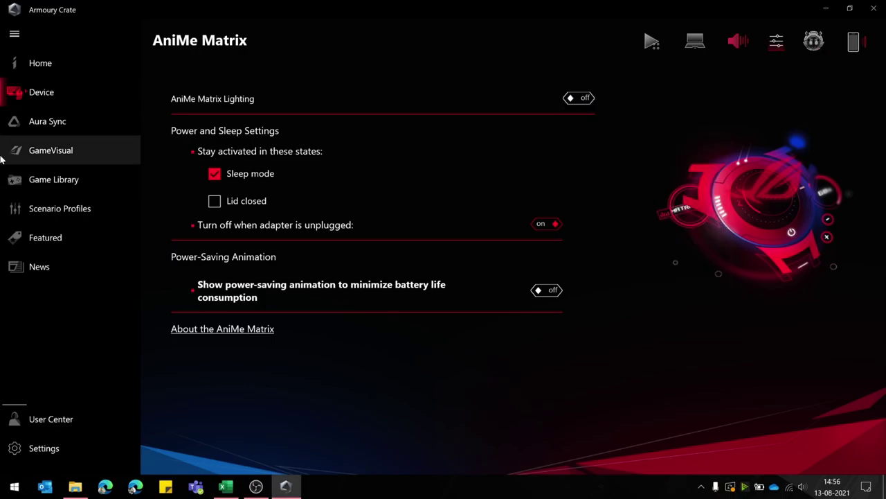
- View Aura Sync's compatible devices and its Aura effects
left_click(31, 123)
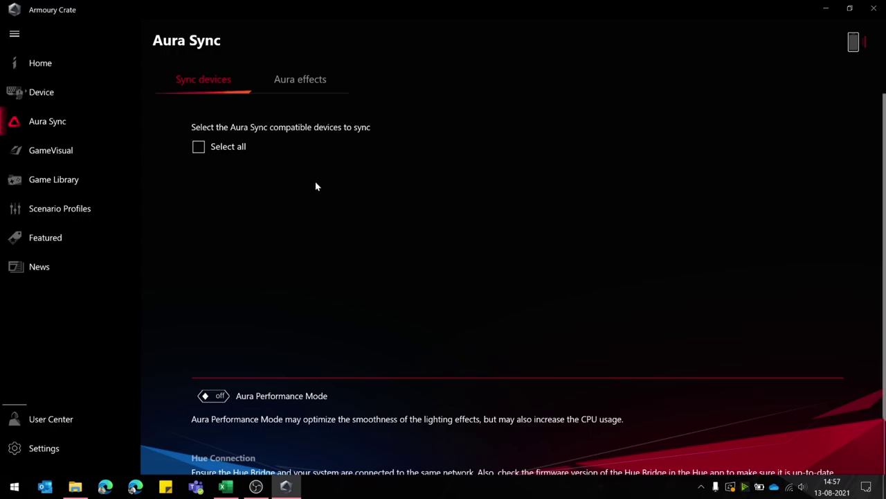
left_click(304, 82)
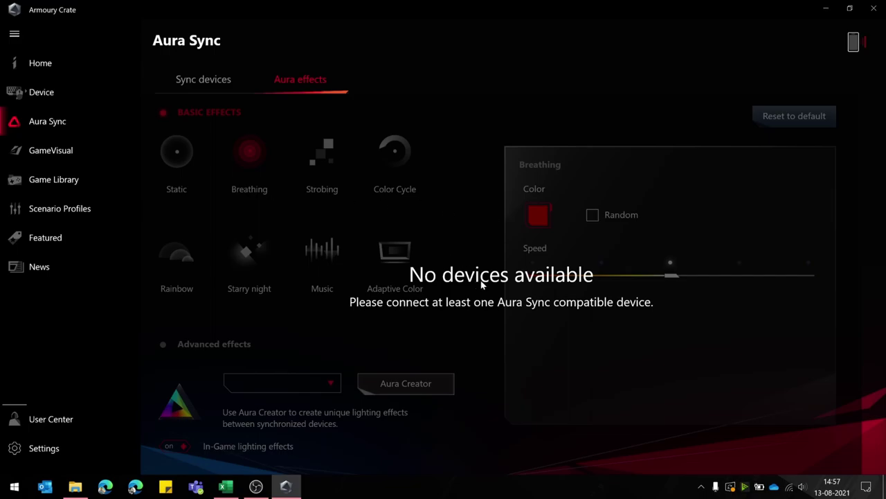
- Apply the Default GameVisual mode, try the Color Temperature adjustment and view the Color Calibration preparation list
left_click(17, 151)
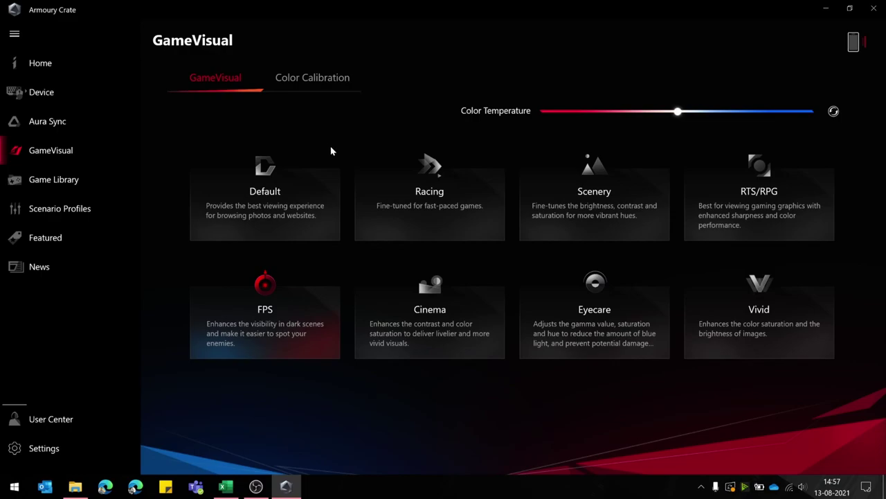
left_click(294, 206)
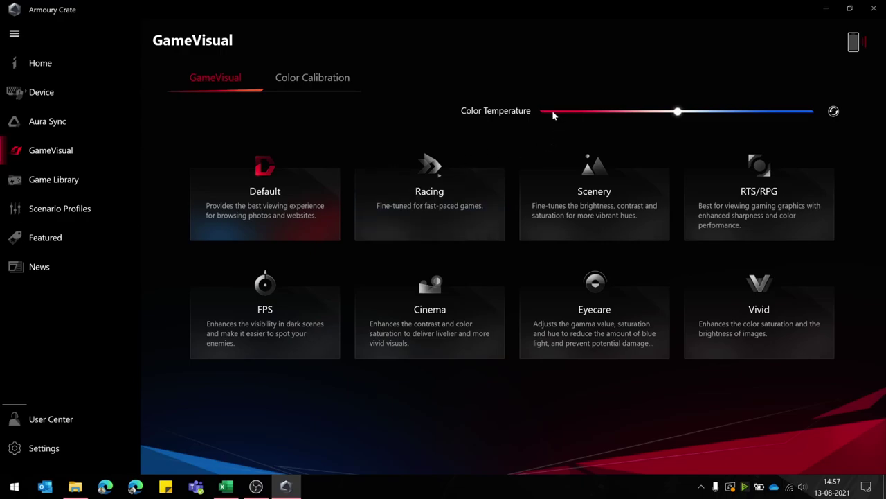
mouse_move(677, 111)
left_mouse_down()
mouse_move(815, 113)
mouse_move(538, 113)
mouse_move(678, 114)
left_mouse_up()
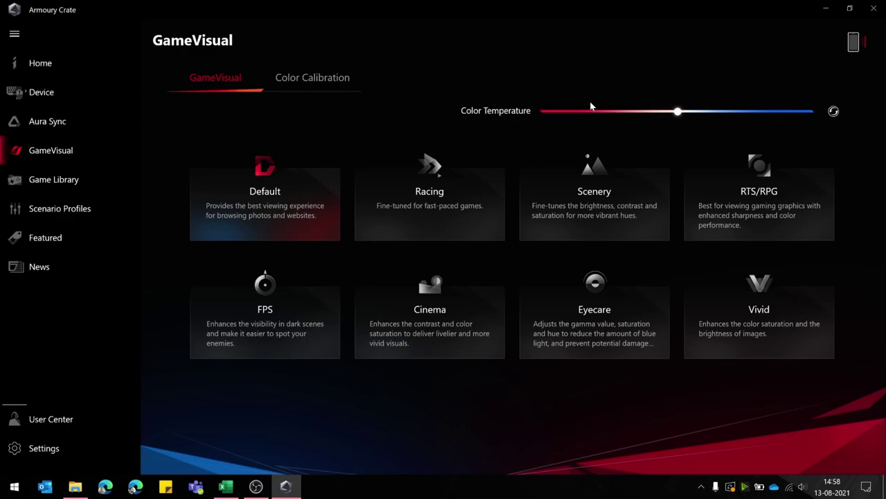
left_click(333, 79)
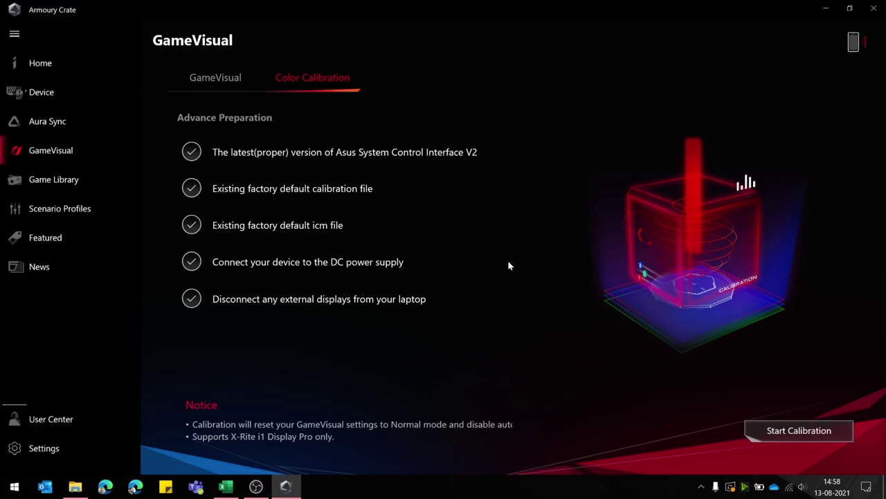
- In the Game Library, assign the Gaming scenario profile to The Long Dark and check the profile choices for VALORANT
left_click(60, 192)
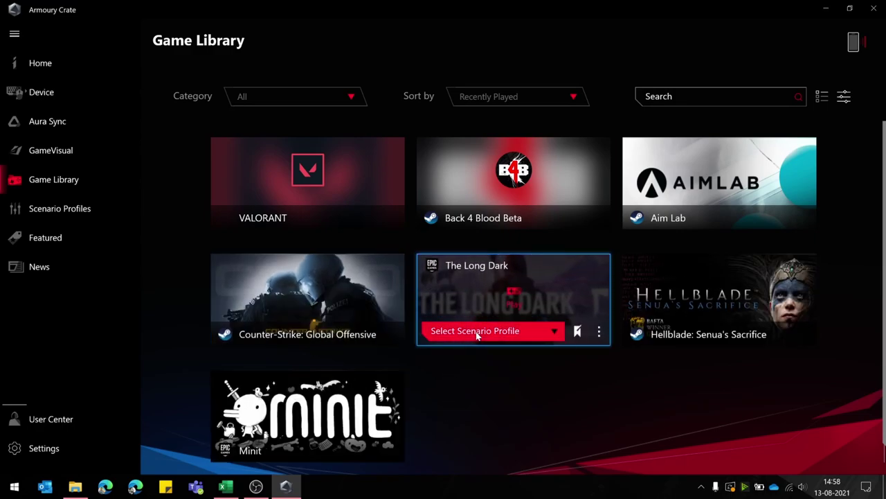
left_click(476, 331)
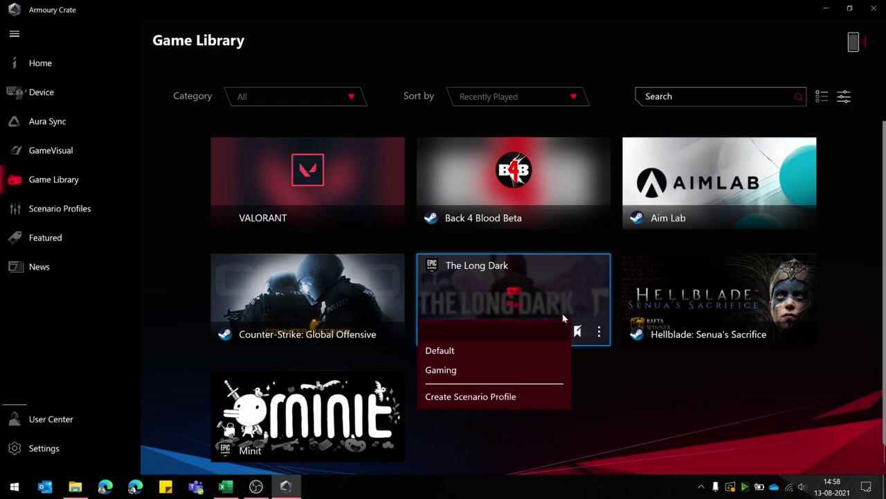
left_click(526, 365)
mouse_move(223, 205)
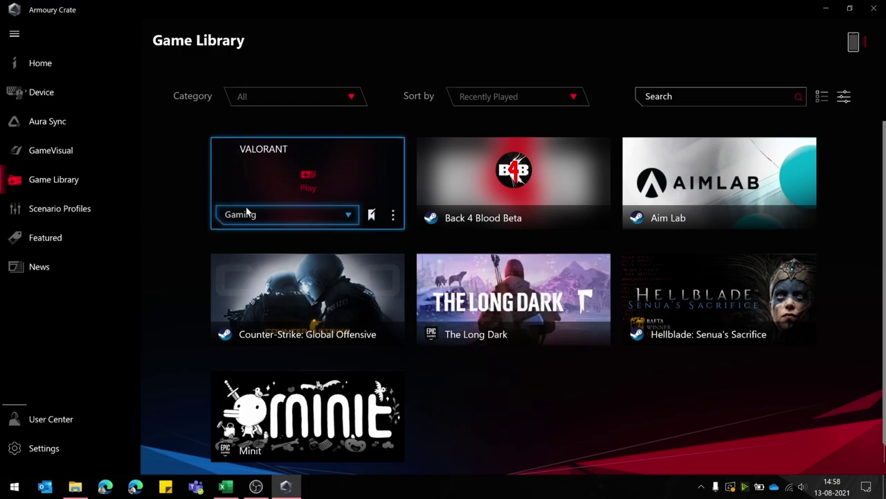
left_click(253, 216)
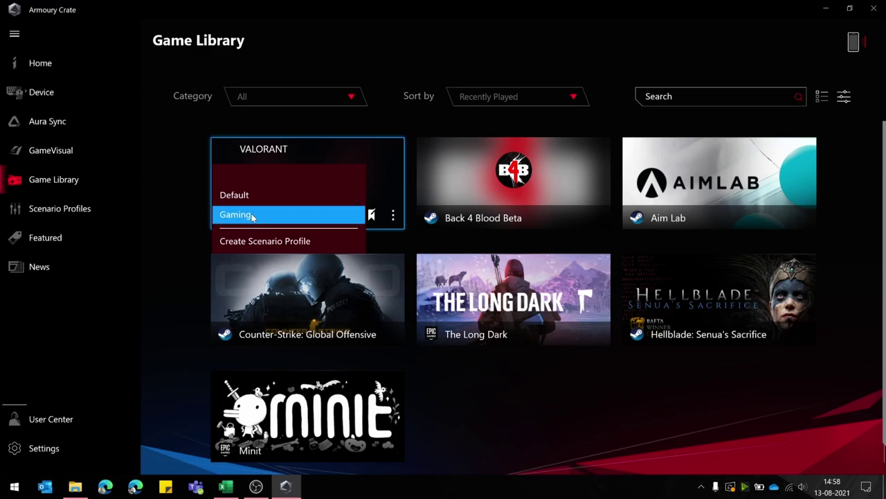
left_click(509, 386)
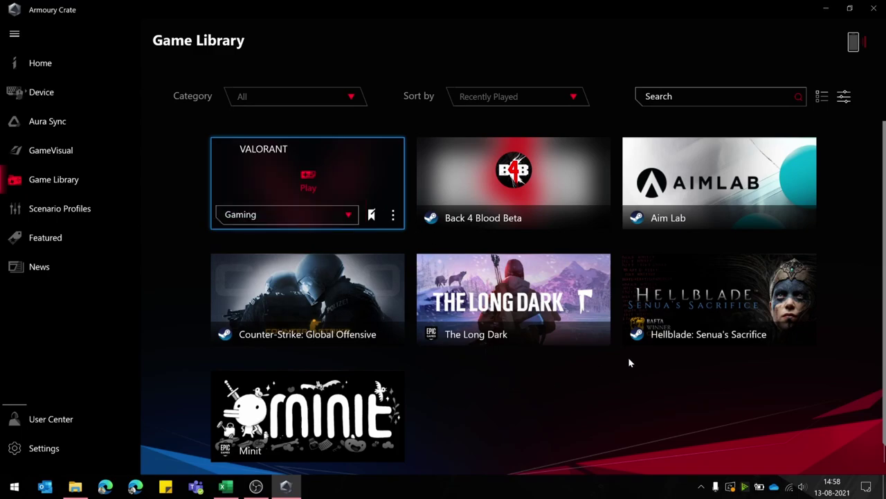
- Look through the apps that can be added to the Game Library without adding any
left_click(843, 98)
left_click(834, 39)
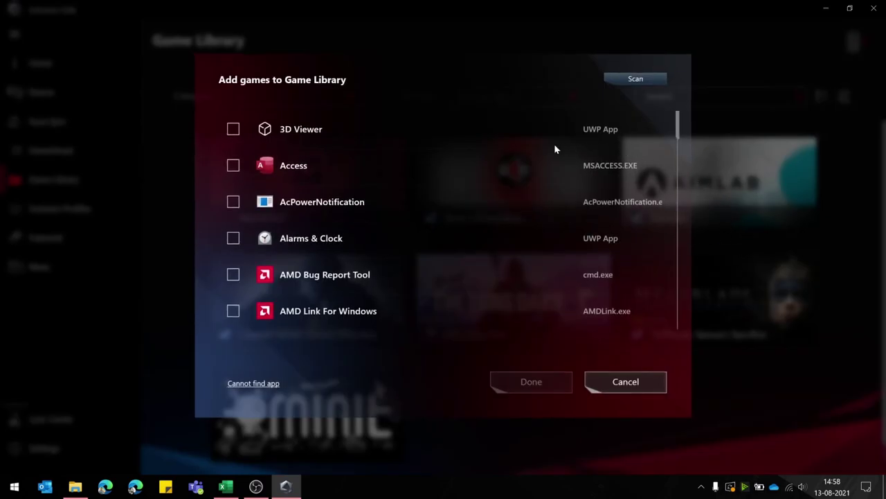
scroll(520, 291, "down", 5)
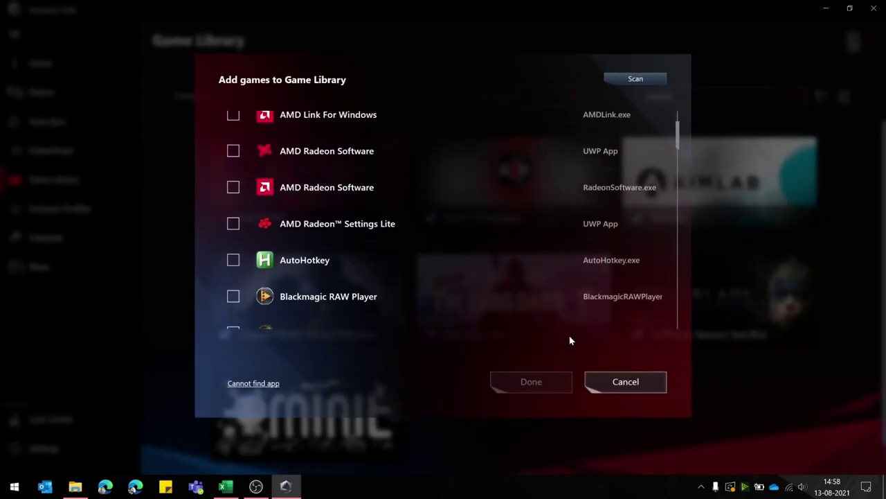
left_click(604, 379)
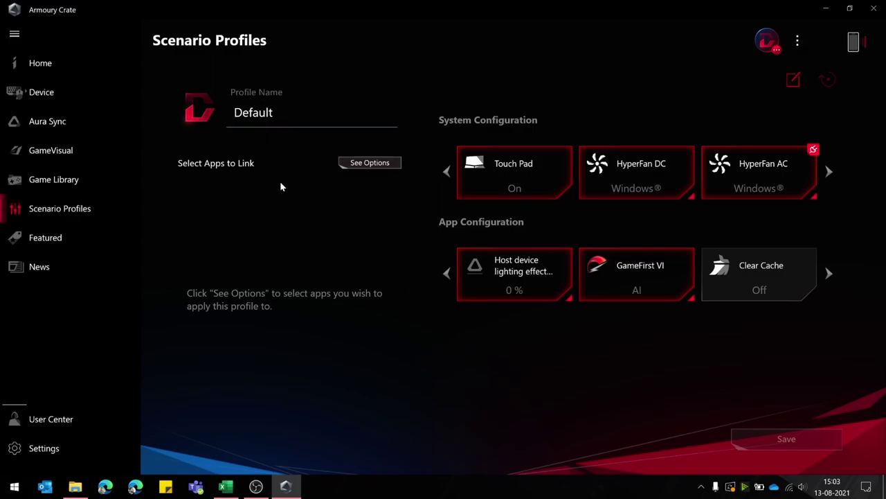
- Link Discord and Firefox to the Default scenario profile and save the app selection
left_click(243, 119)
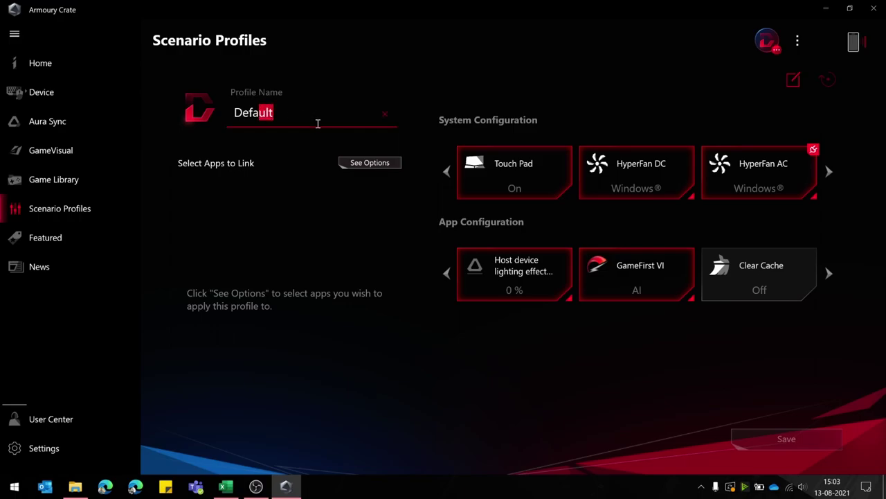
left_click(360, 166)
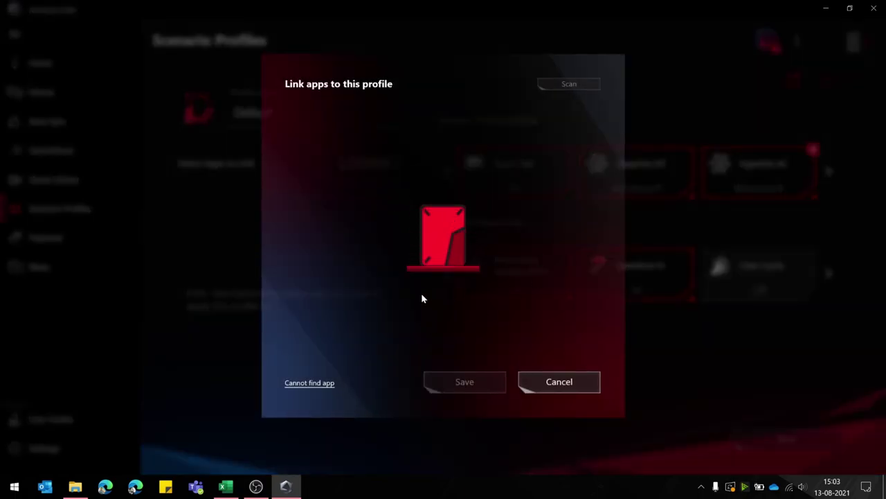
scroll(439, 237, "down", 3)
scroll(440, 236, "down", 1)
left_click(476, 177)
left_click(586, 248)
left_click(471, 390)
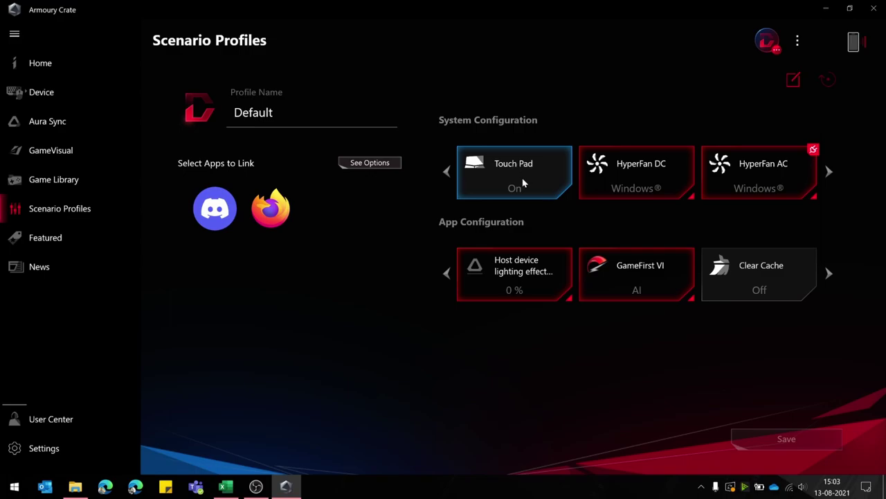
- Review the Default profile's System Configuration and App Configuration settings
left_click(446, 172)
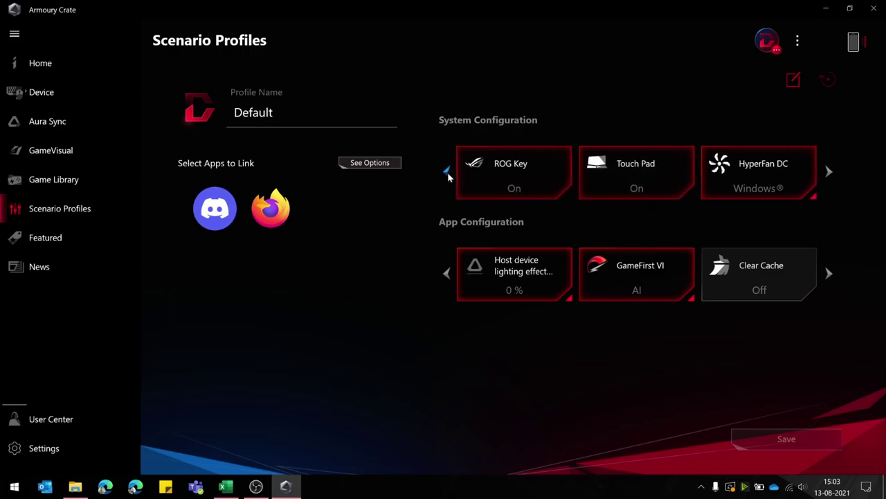
left_click(447, 172)
left_click(446, 172)
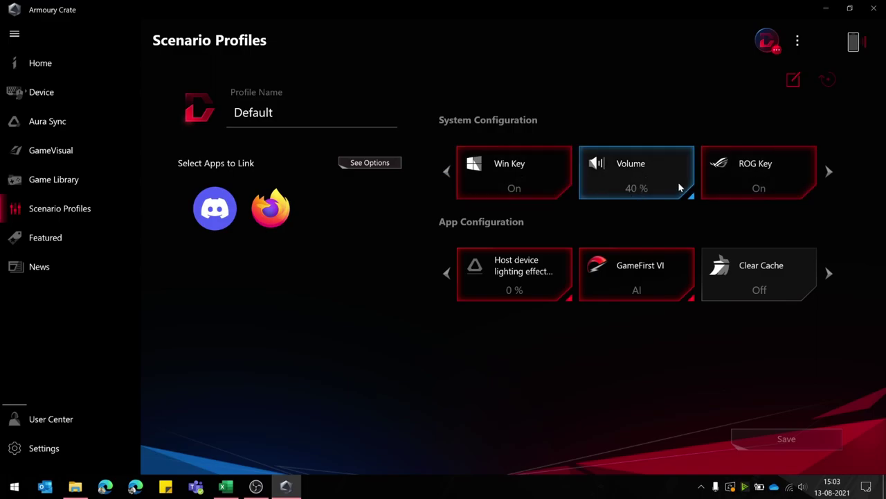
left_click(829, 172)
left_click(829, 172)
left_click(829, 171)
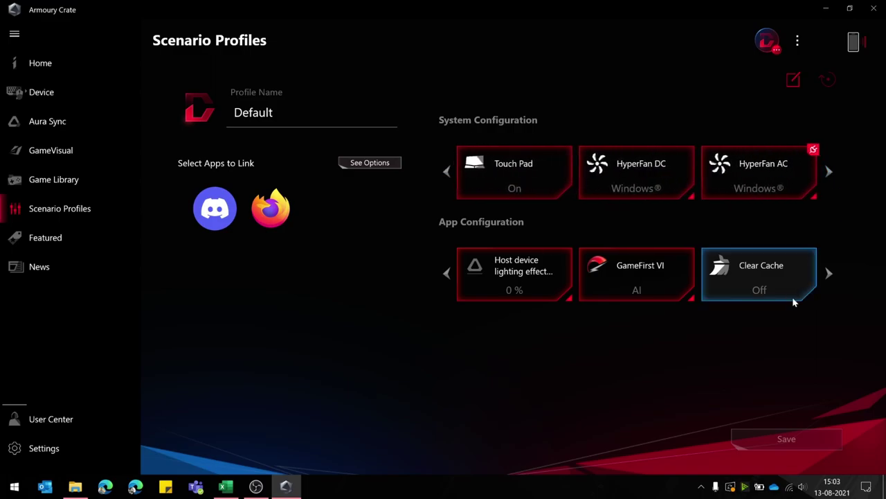
left_click(446, 274)
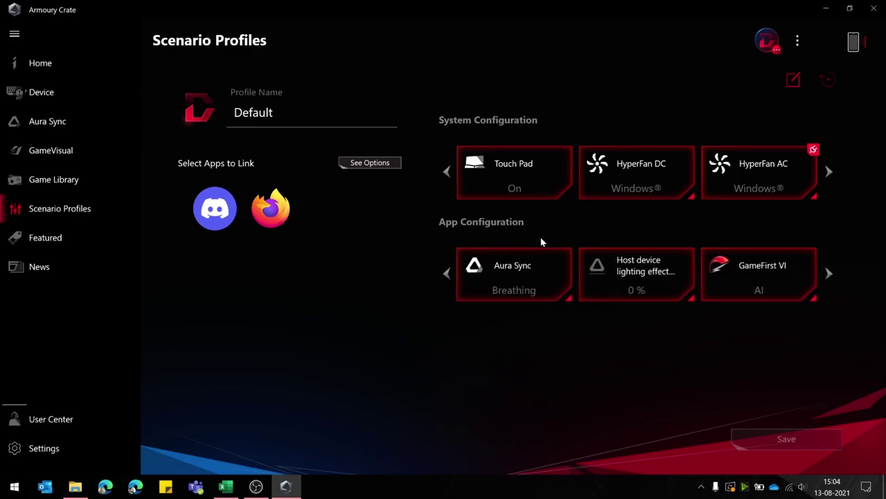
left_click(829, 273)
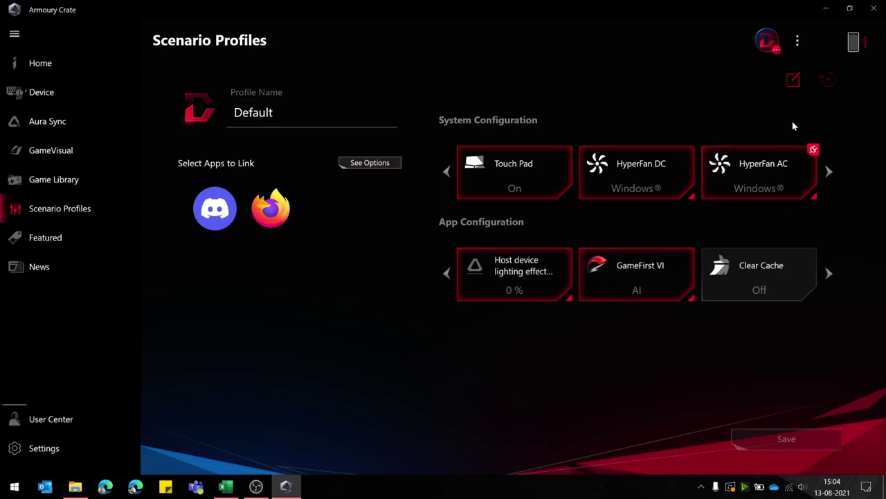
- Examine which system and app configurations can be added to or removed from the Default profile, without changing any
left_click(795, 81)
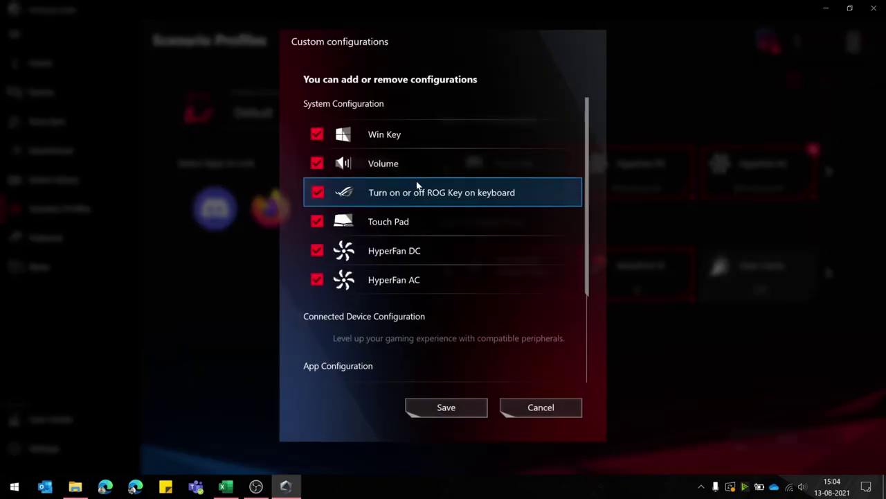
scroll(421, 155, "down", 3)
scroll(430, 180, "up", 3)
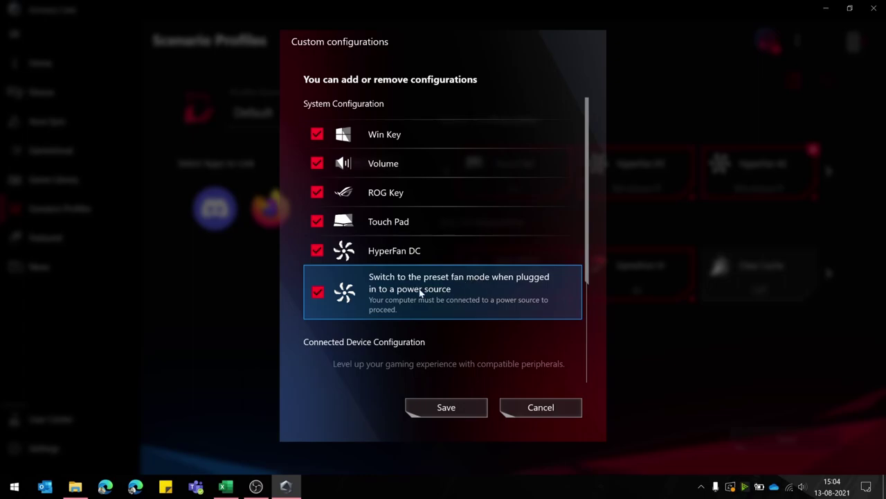
scroll(420, 293, "down", 3)
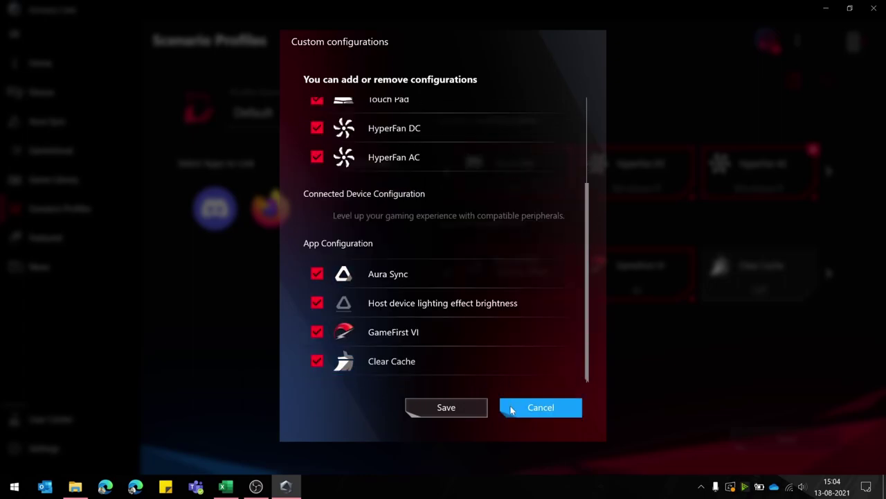
left_click(511, 409)
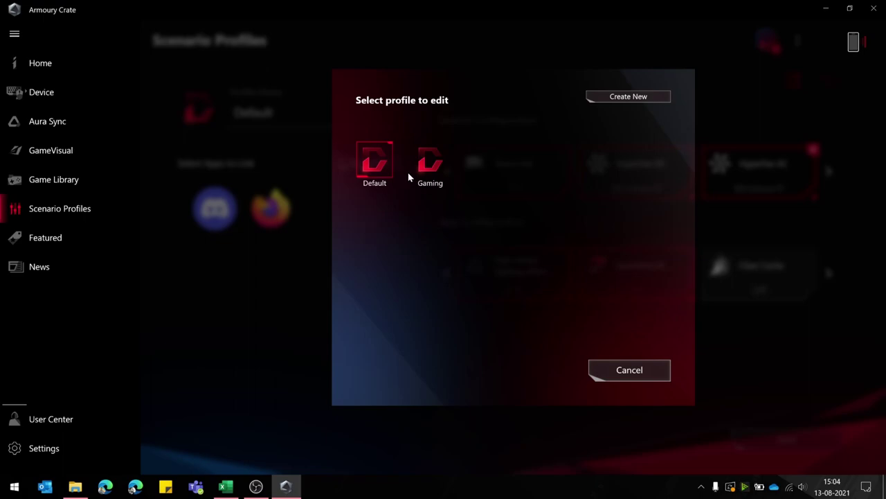
- Switch to the Gaming scenario profile and review its linked games, system configuration and app configuration
mouse_move(425, 173)
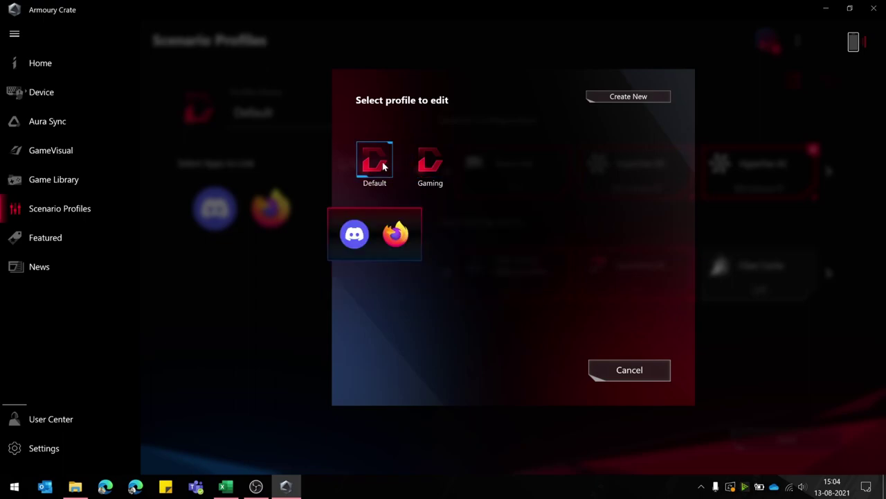
left_click(430, 166)
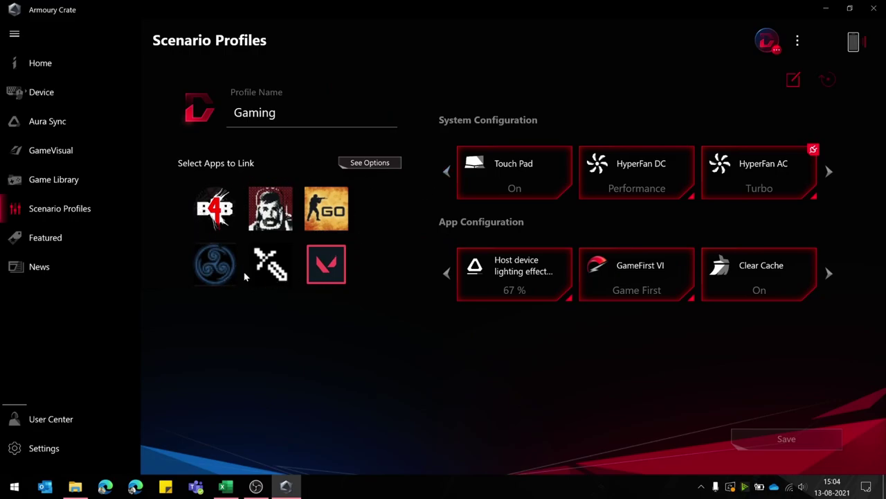
left_click(263, 103)
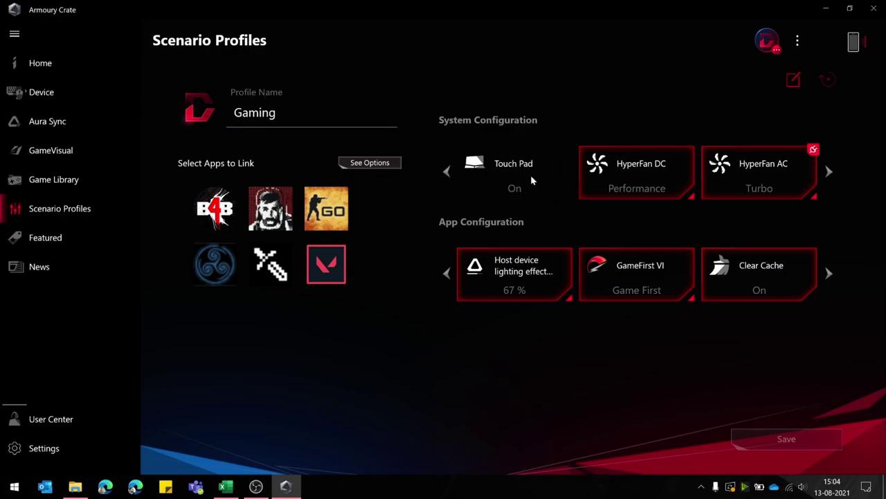
left_click(446, 173)
left_click(446, 173)
left_click(446, 173)
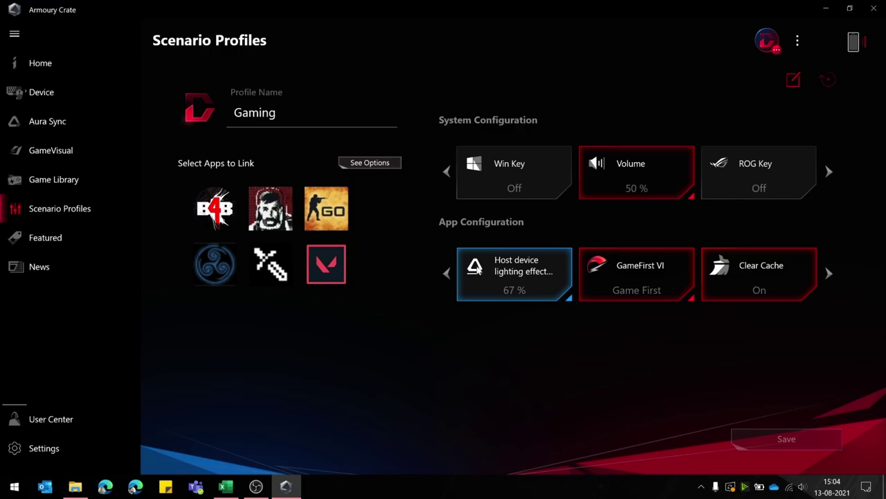
left_click(446, 274)
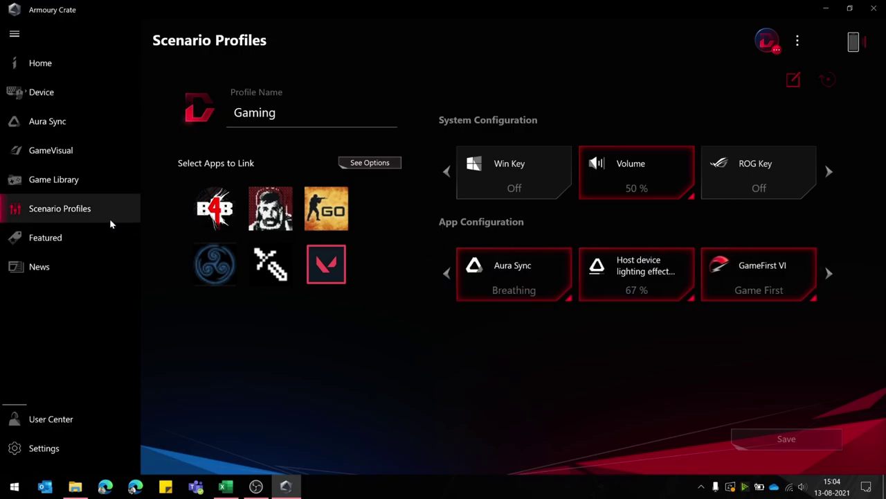
- View the Featured section's Game Deals, Recommended and Redemption pages
left_click(66, 238)
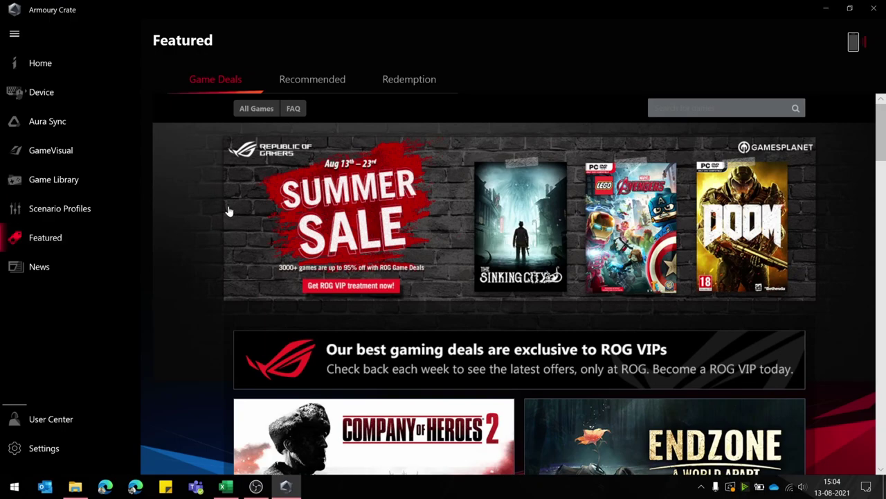
left_click(288, 78)
left_click(389, 80)
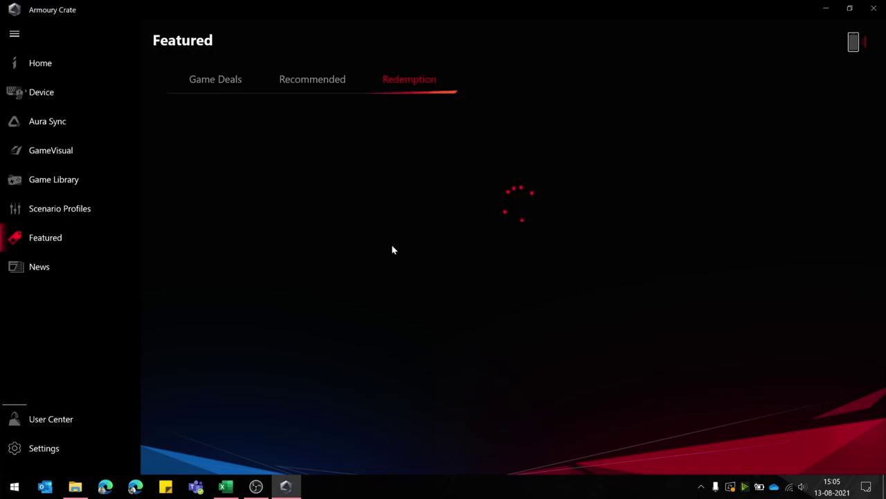
- Browse the Featured section's Game Deals page from the Summer Sale banner down to the last offers
left_click(227, 81)
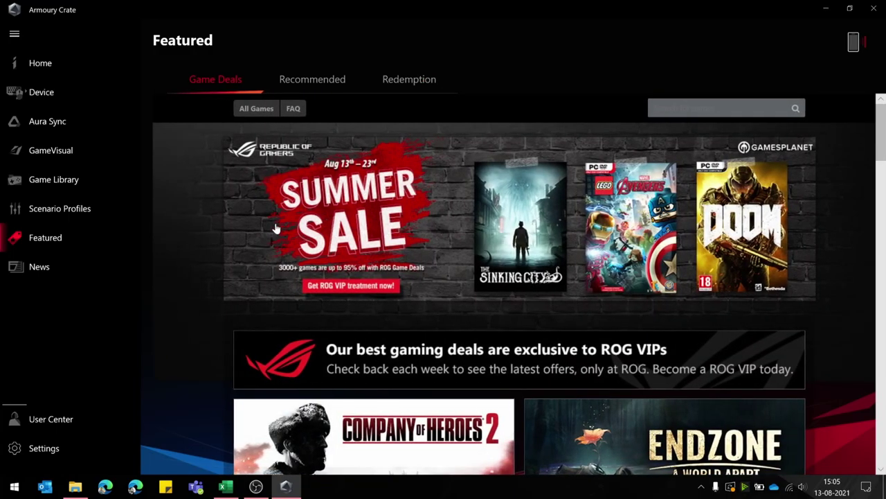
scroll(251, 235, "down", 3)
scroll(235, 235, "down", 3)
scroll(210, 235, "up", 2)
scroll(209, 236, "down", 4)
scroll(211, 238, "up", 4)
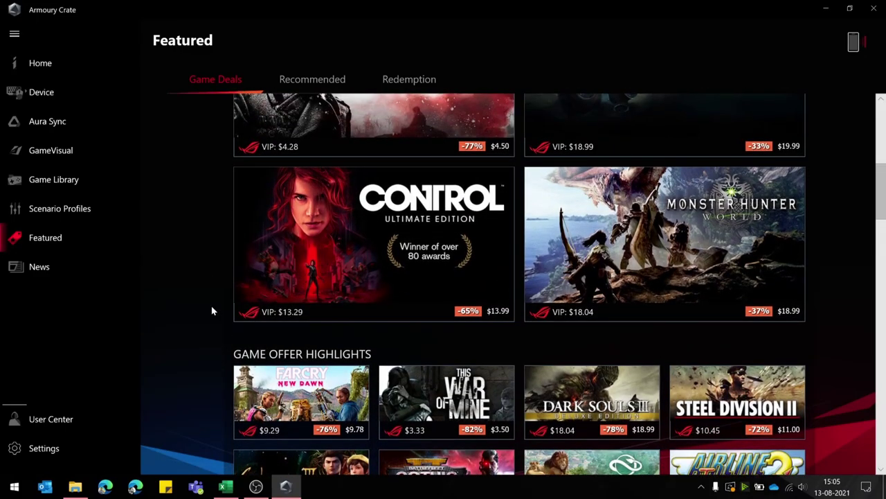
scroll(194, 298, "down", 3)
scroll(183, 291, "down", 10)
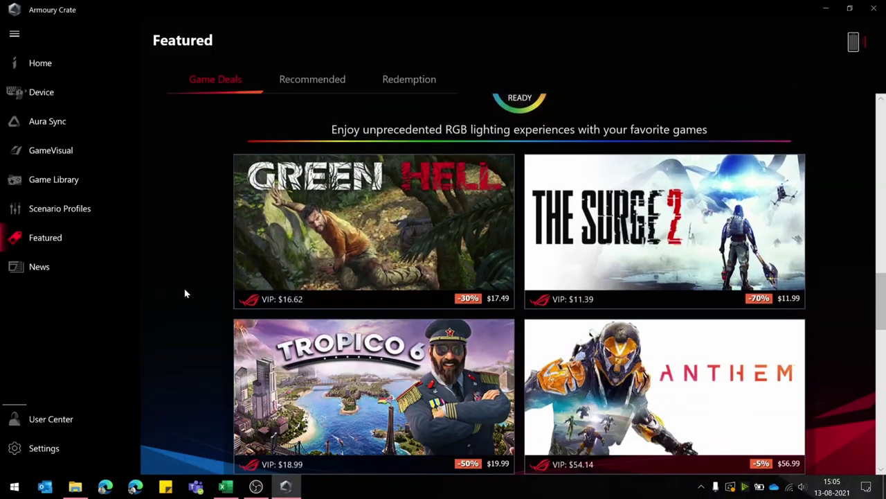
scroll(186, 292, "down", 6)
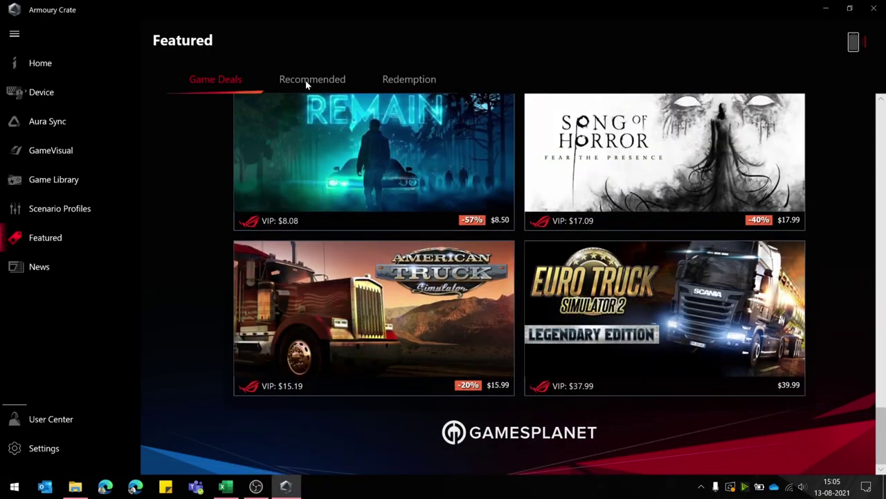
- Review the apps offered on the Featured section's Recommended page, and check the Redemption page
left_click(310, 81)
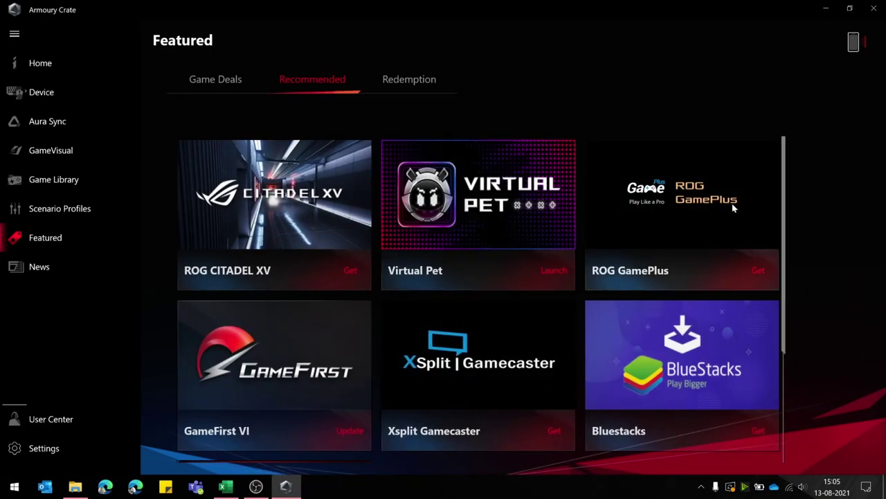
scroll(744, 215, "down", 3)
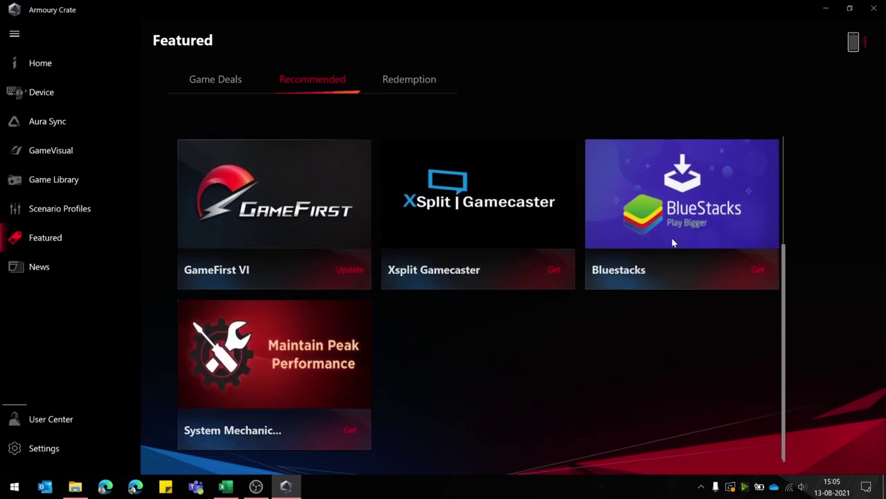
scroll(570, 274, "up", 3)
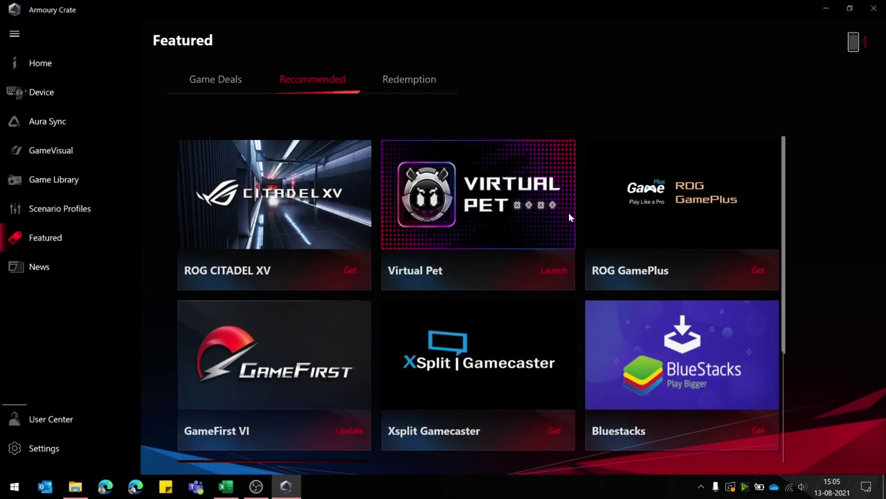
left_click(409, 78)
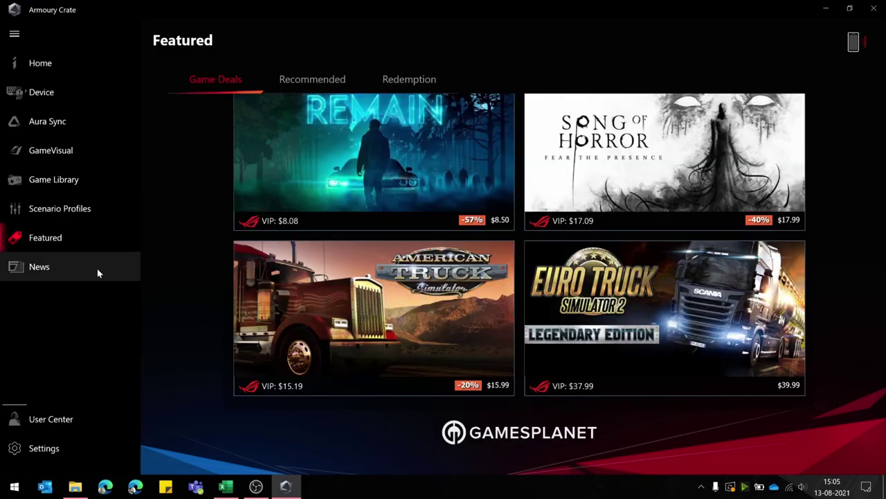
left_click(98, 272)
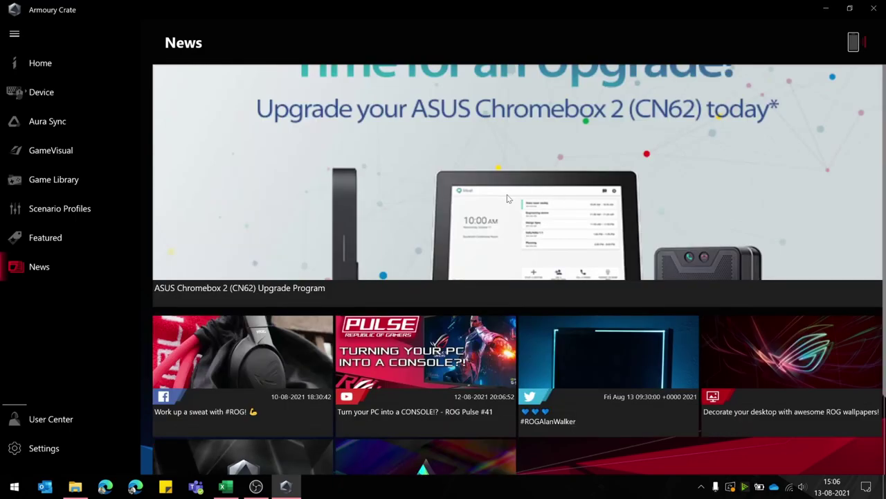
scroll(430, 221, "down", 1)
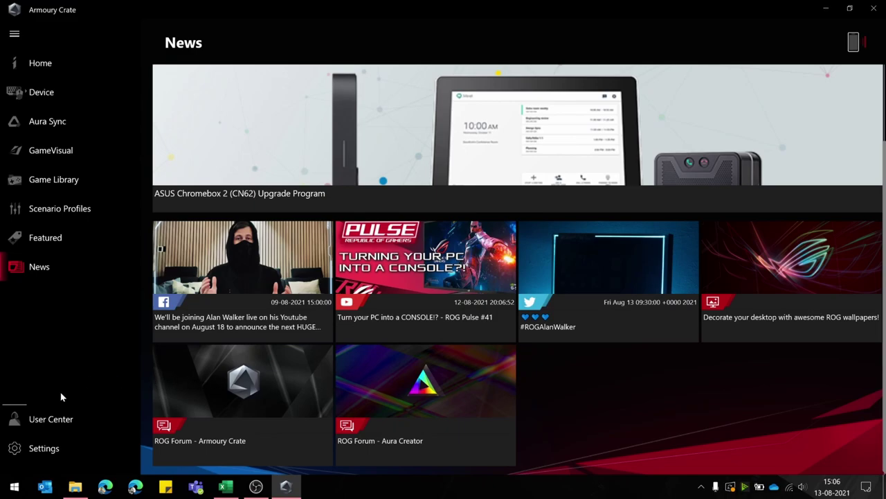
left_click(59, 424)
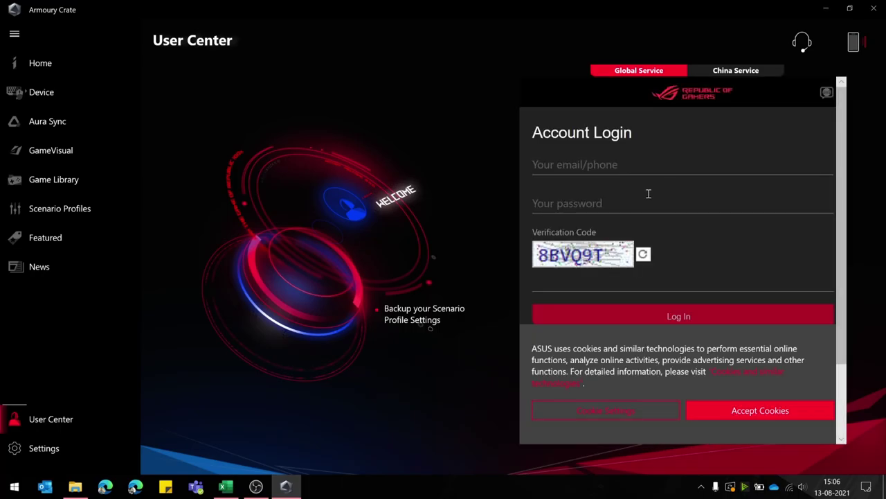
scroll(563, 191, "down", 3)
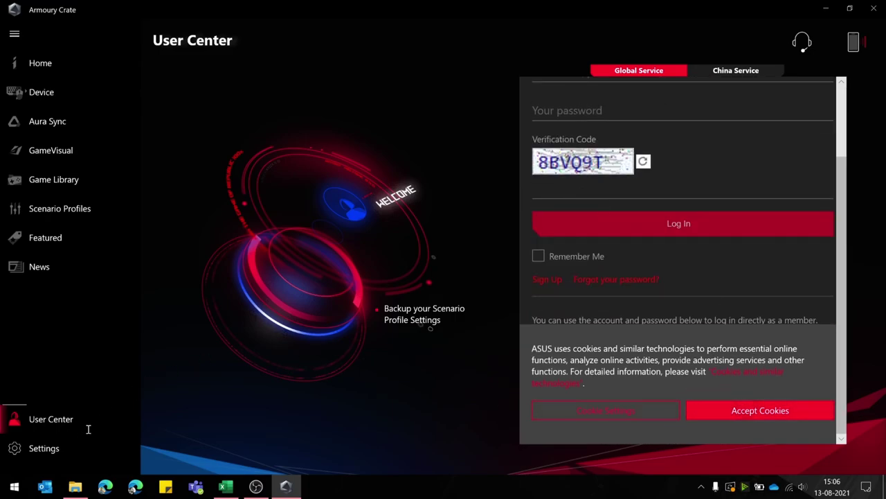
- Review the available landing page choices in the general settings without changing the selection
left_click(63, 447)
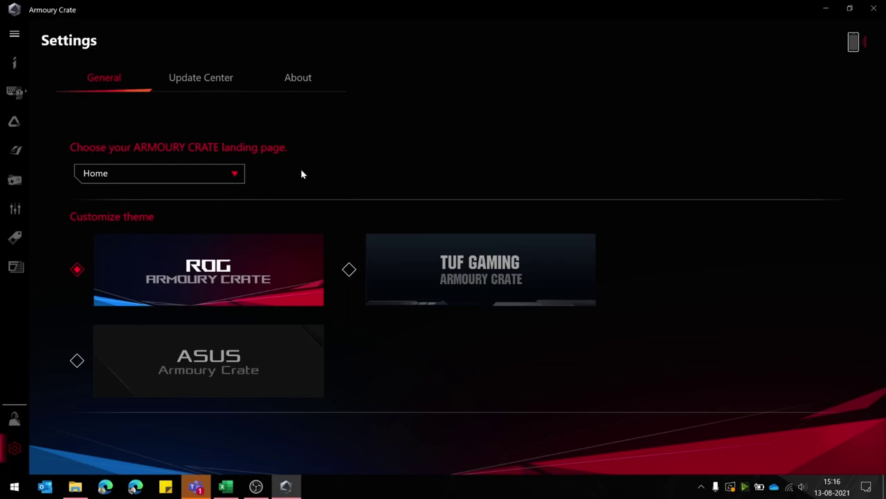
left_click(182, 171)
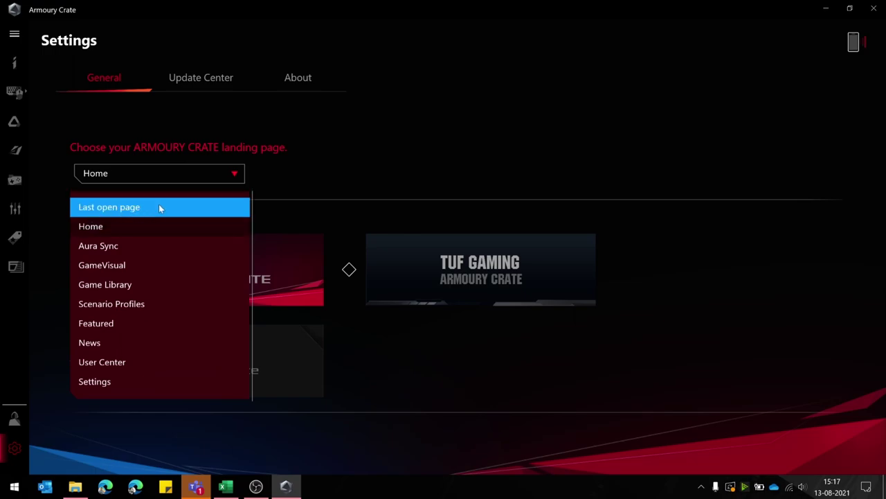
left_click(292, 185)
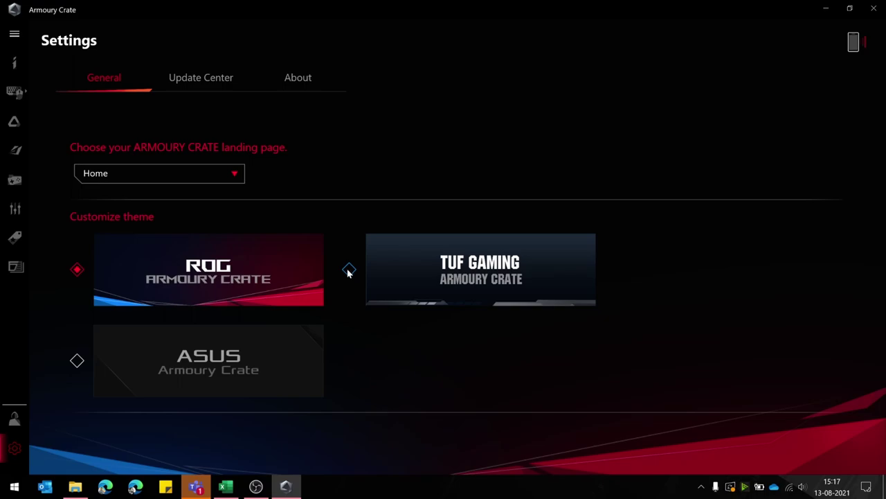
- Apply the TUF Gaming theme and preview its look on the Home and Featured pages
left_click(384, 271)
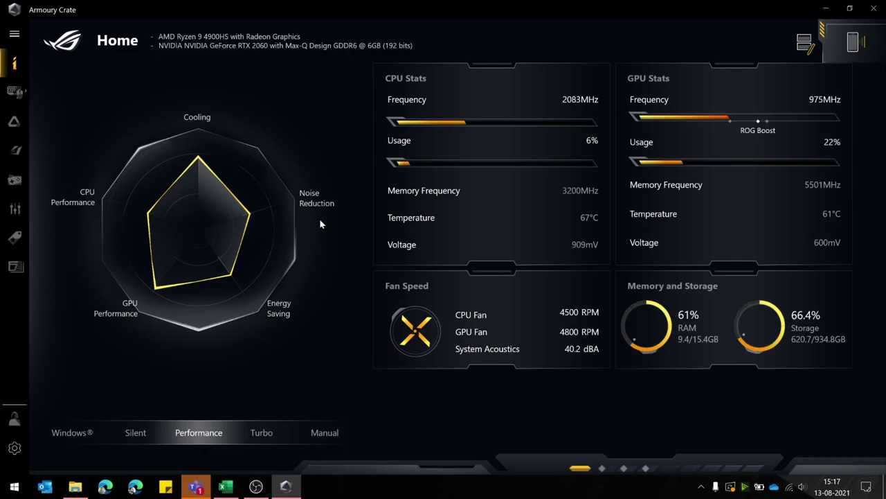
scroll(416, 223, "down", 1)
scroll(447, 225, "up", 1)
left_click(15, 237)
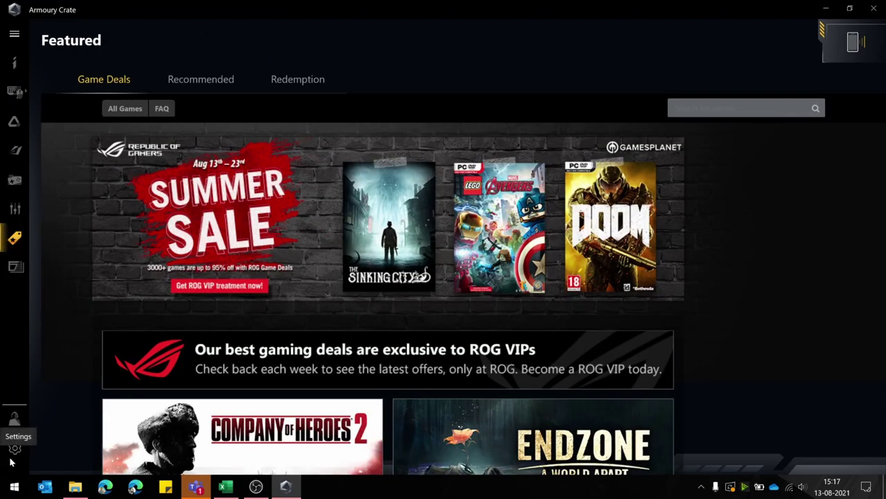
- Switch the theme to ASUS Armoury Crate and check its look on the Home, Aura Sync and Game Library pages
left_click(14, 448)
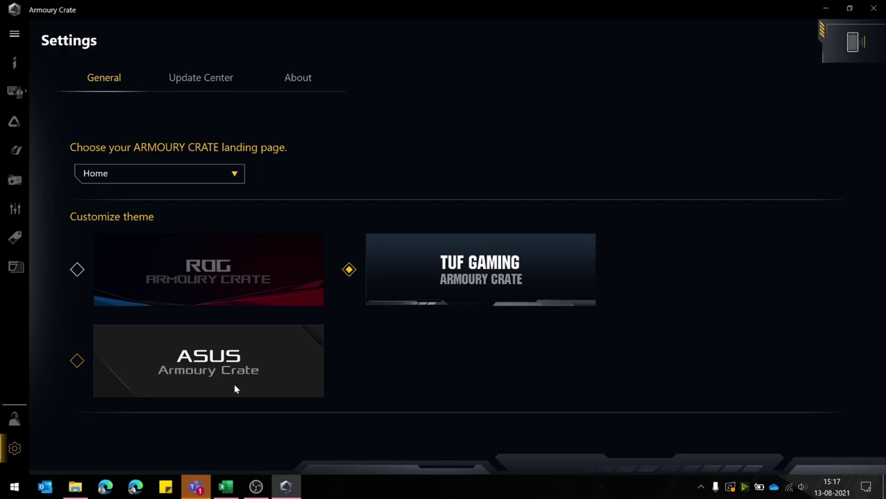
left_click(235, 389)
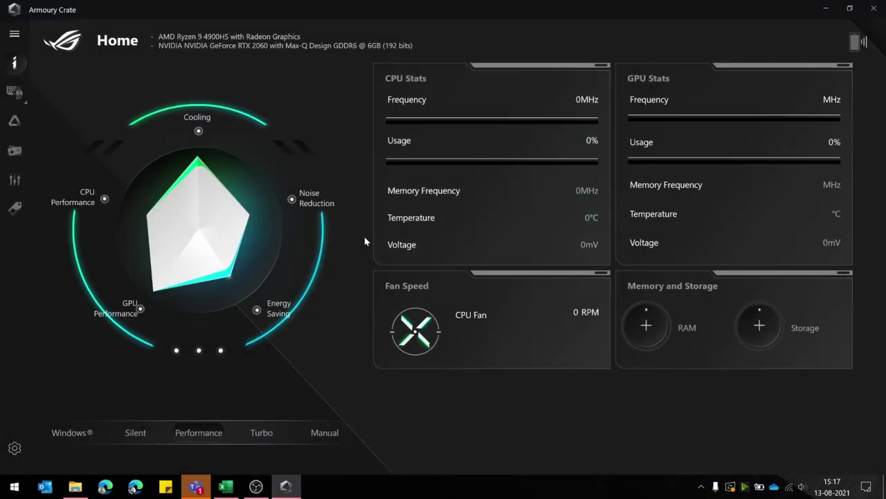
left_click(379, 258)
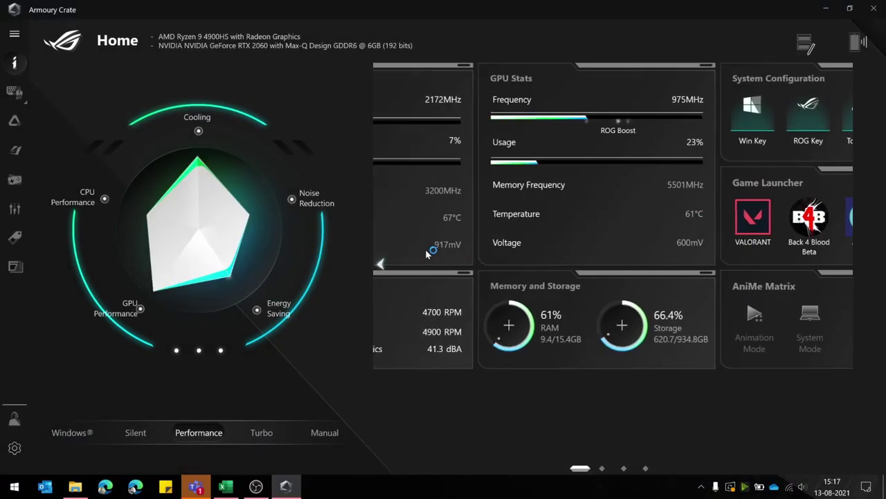
left_click(15, 121)
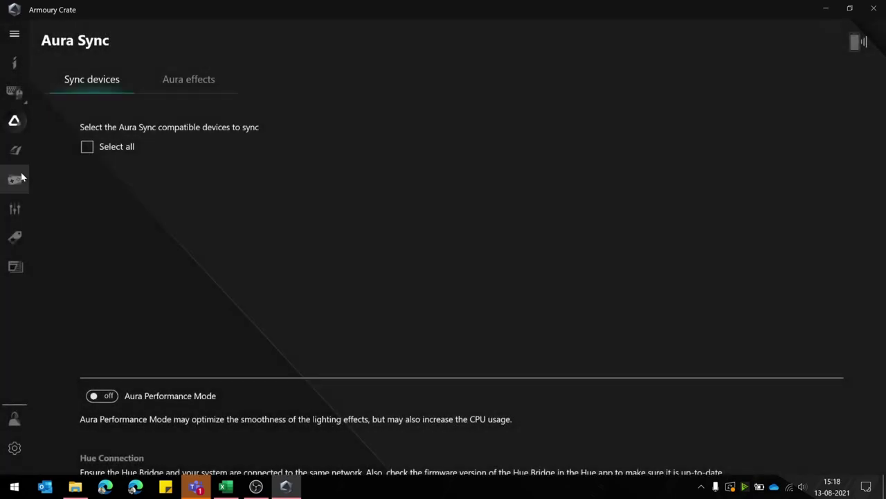
left_click(21, 178)
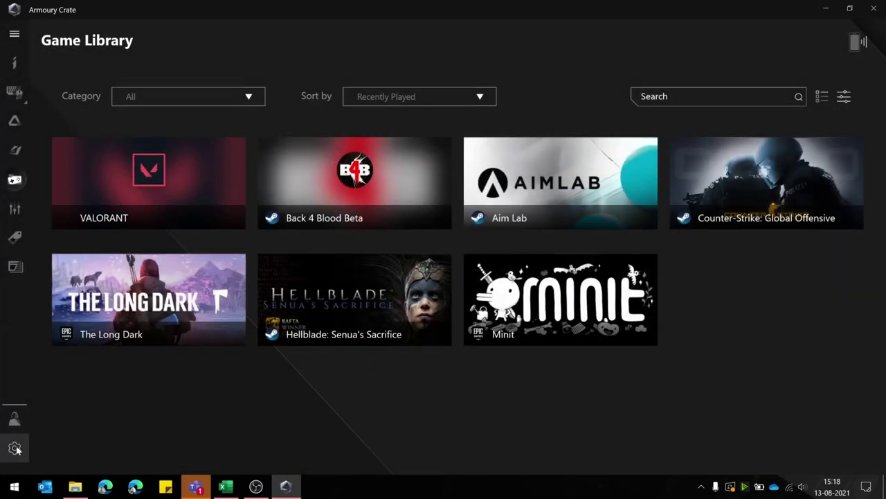
- Review the Update Center and About pages in the settings, and return to the Home page
left_click(15, 447)
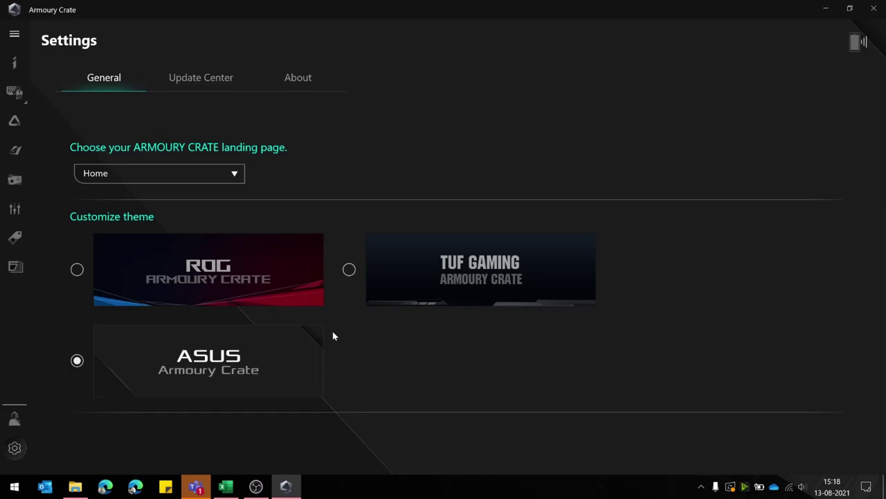
left_click(218, 81)
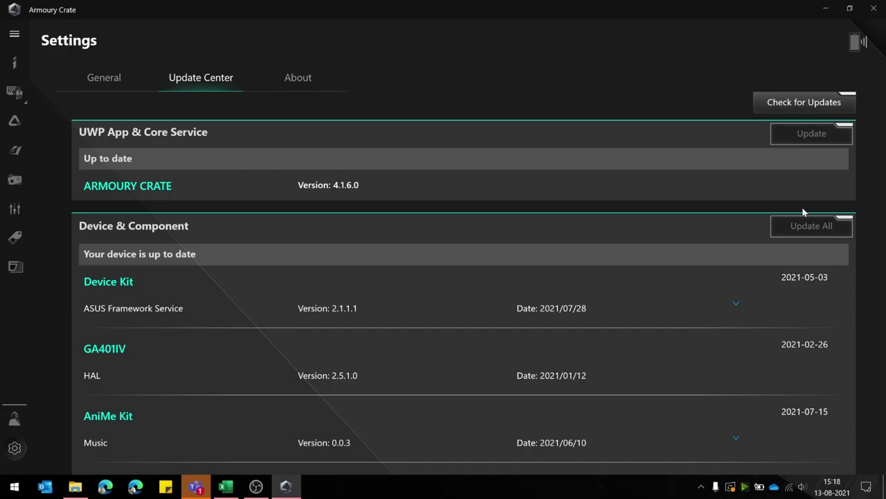
left_click(305, 79)
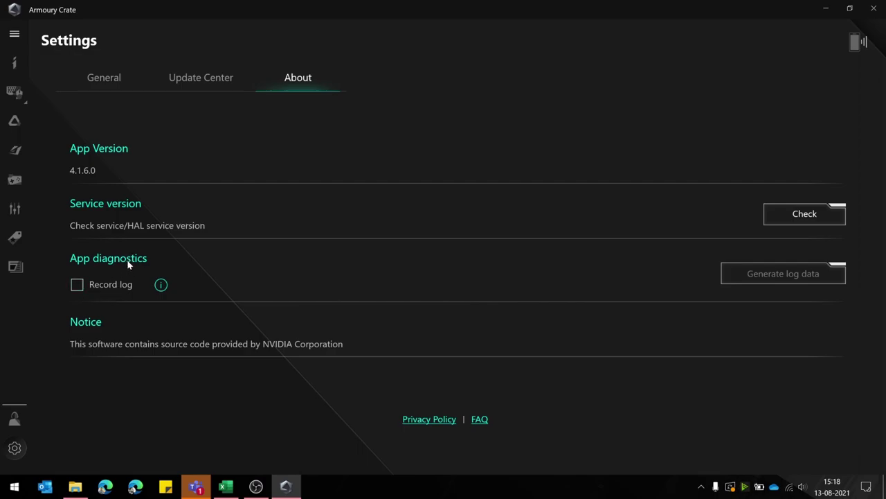
left_click(15, 63)
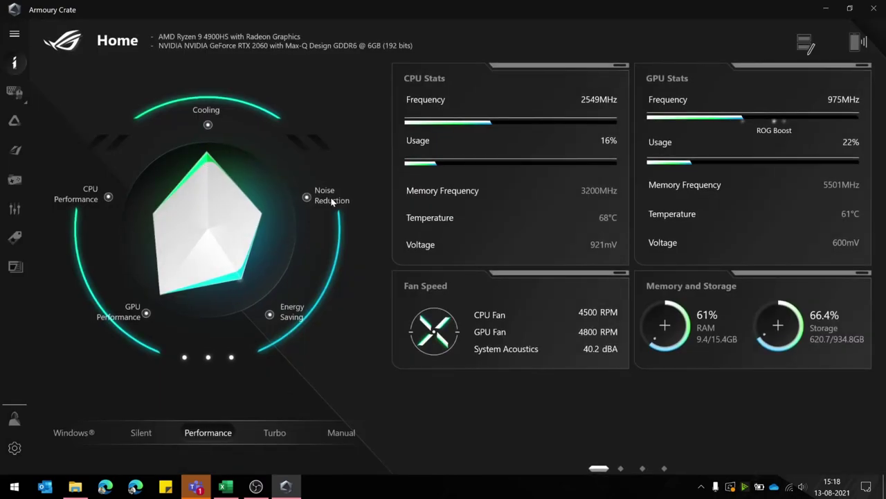